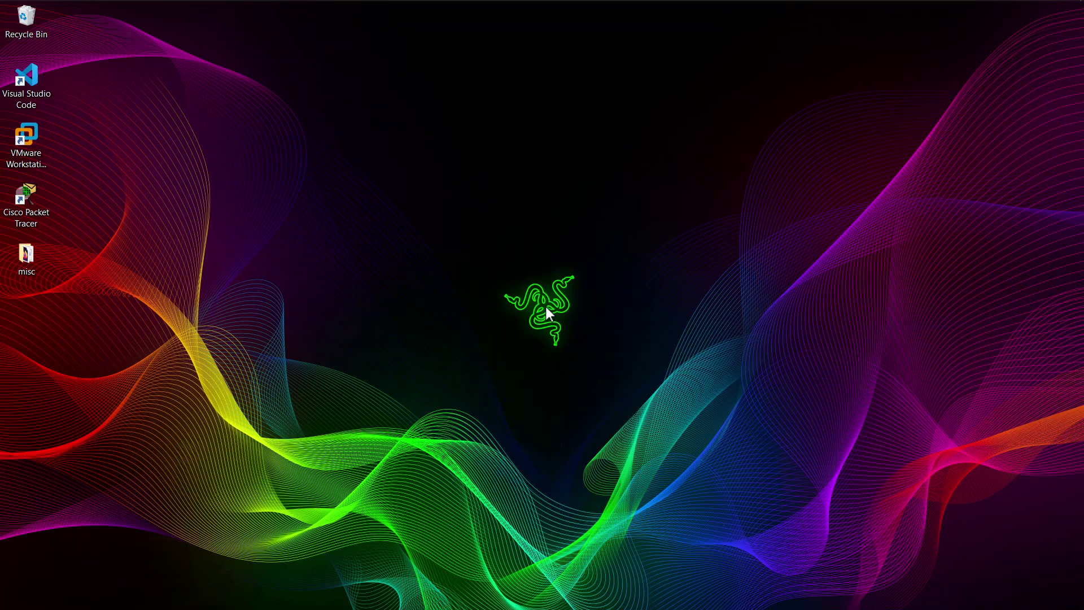
Bring up Task View to see all open windows
{"action": "key", "text": "super+Tab"}
Switch to the WASSCE exam PDF and scroll to the folder-naming instructions
{"action": "left_click", "coordinate": [442, 186]}
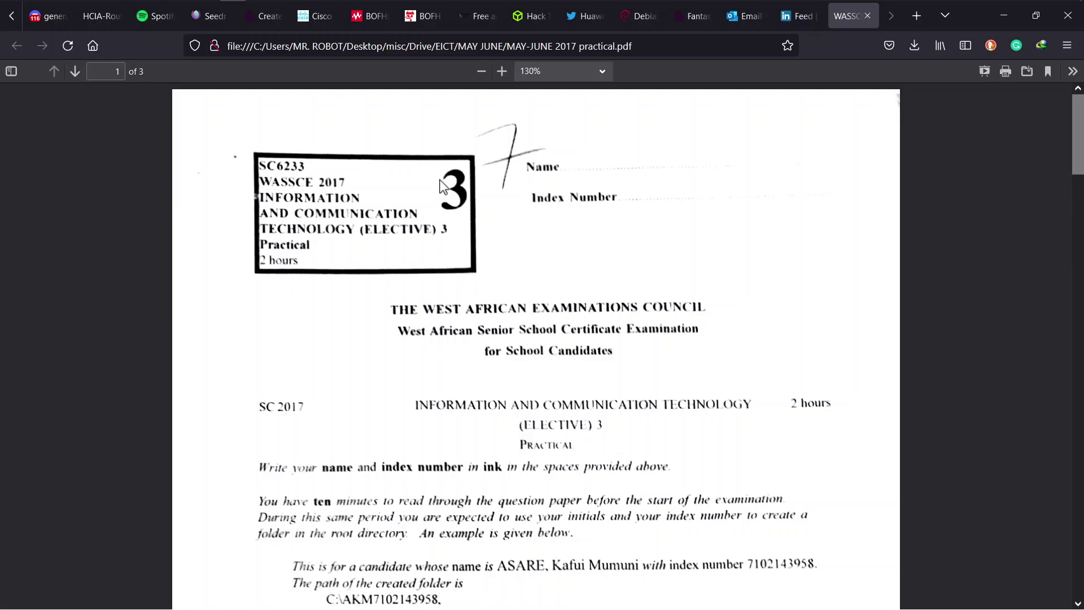
{"action": "scroll", "coordinate": [443, 187], "scroll_direction": "down", "scroll_amount": 5}
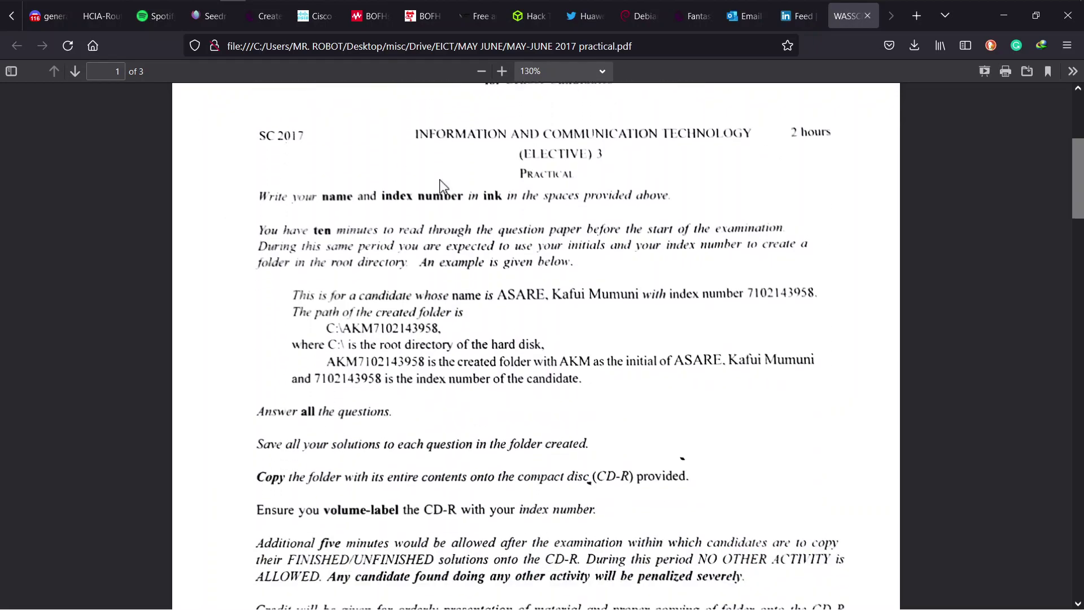
{"action": "scroll", "coordinate": [443, 186], "scroll_direction": "down", "scroll_amount": 2}
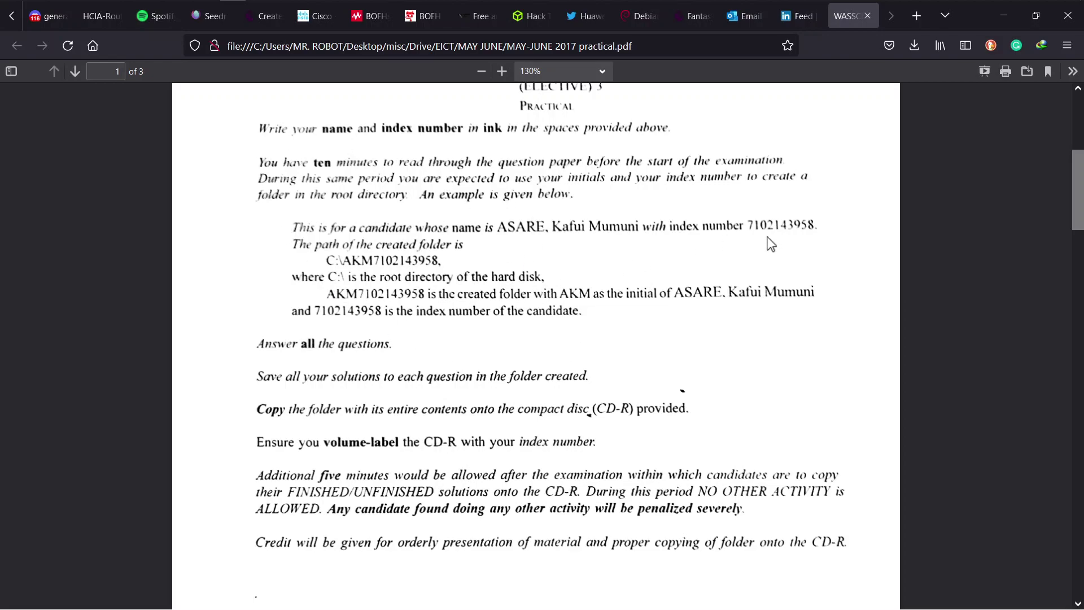
Minimize Firefox and open File Explorer on Local Disk (C:)
{"action": "left_click", "coordinate": [1003, 15]}
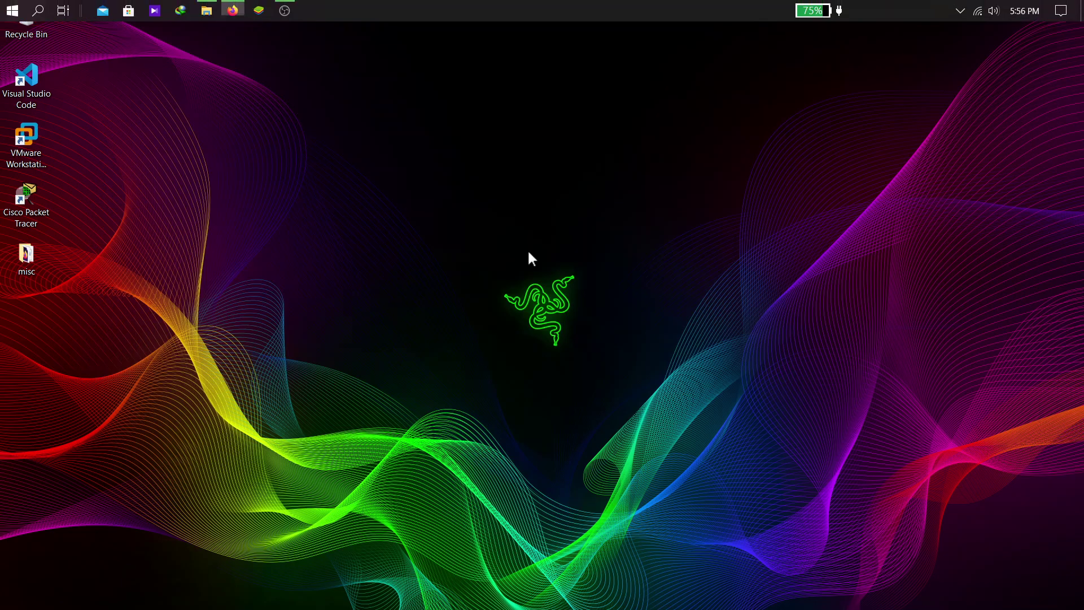
{"action": "left_click", "coordinate": [207, 12]}
{"action": "right_click", "coordinate": [311, 486]}
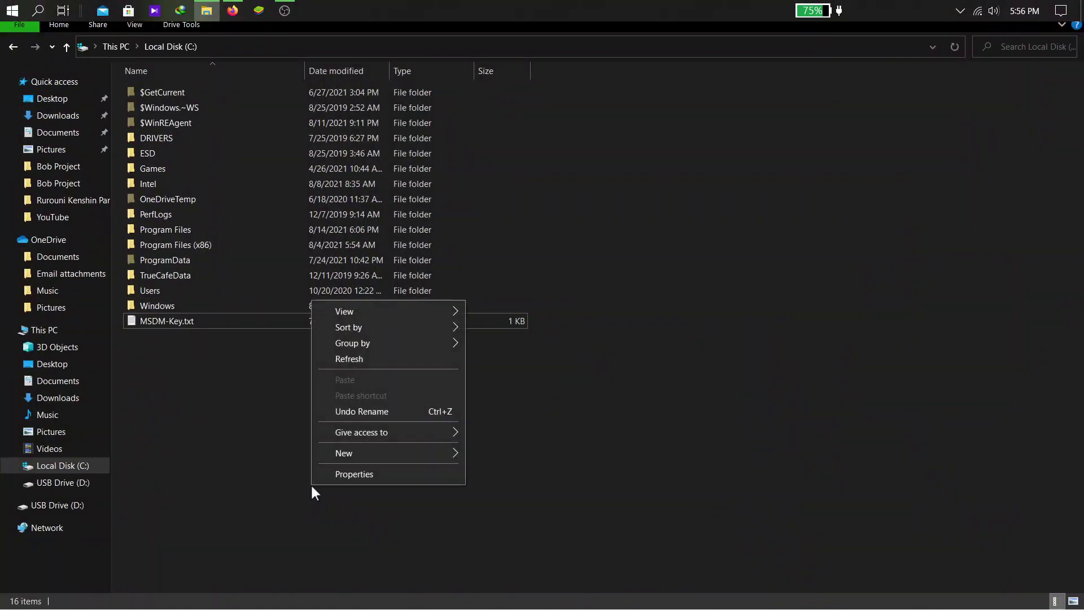
{"action": "left_click", "coordinate": [76, 469]}
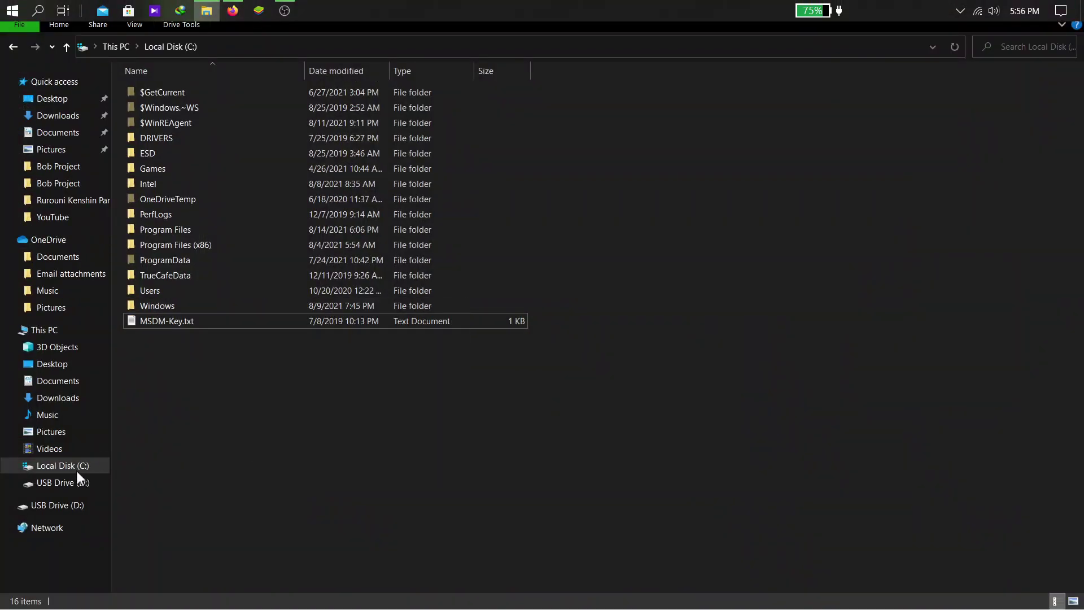
{"action": "right_click", "coordinate": [202, 428]}
{"action": "mouse_move", "coordinate": [340, 394]}
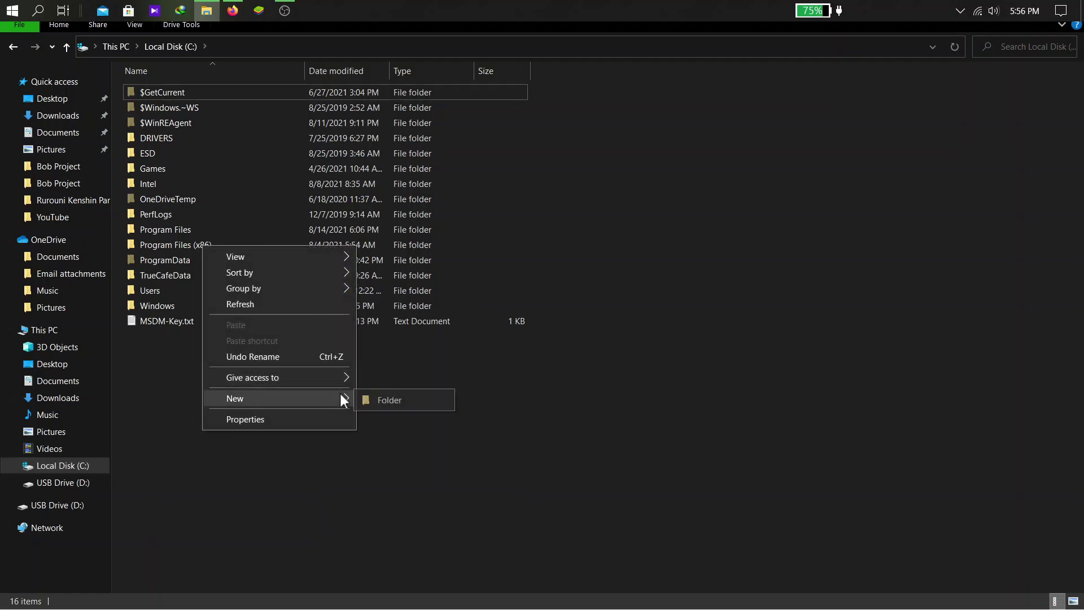
{"action": "left_click", "coordinate": [411, 396]}
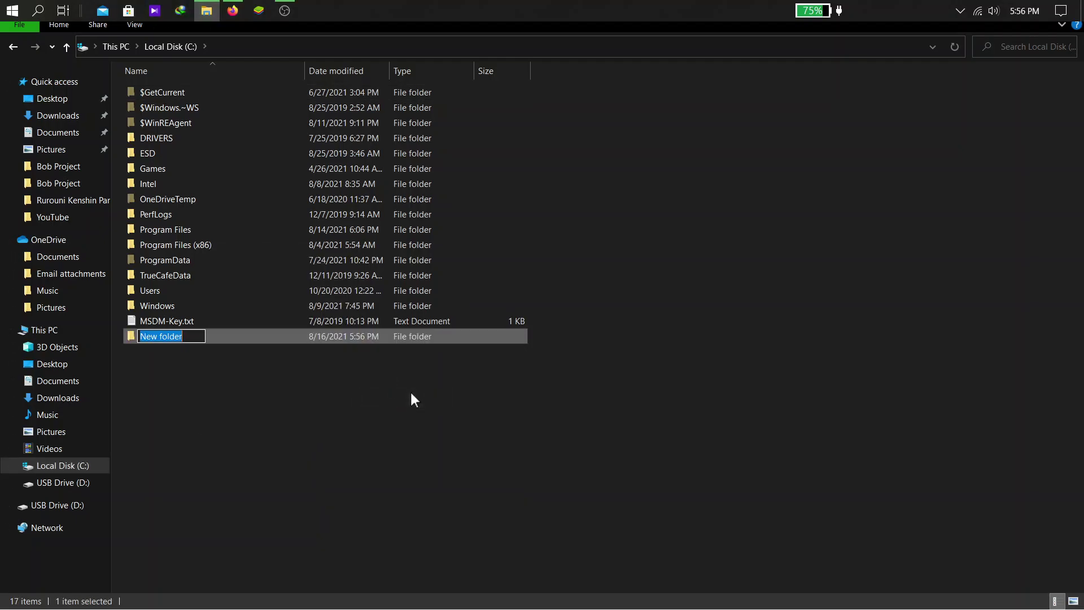
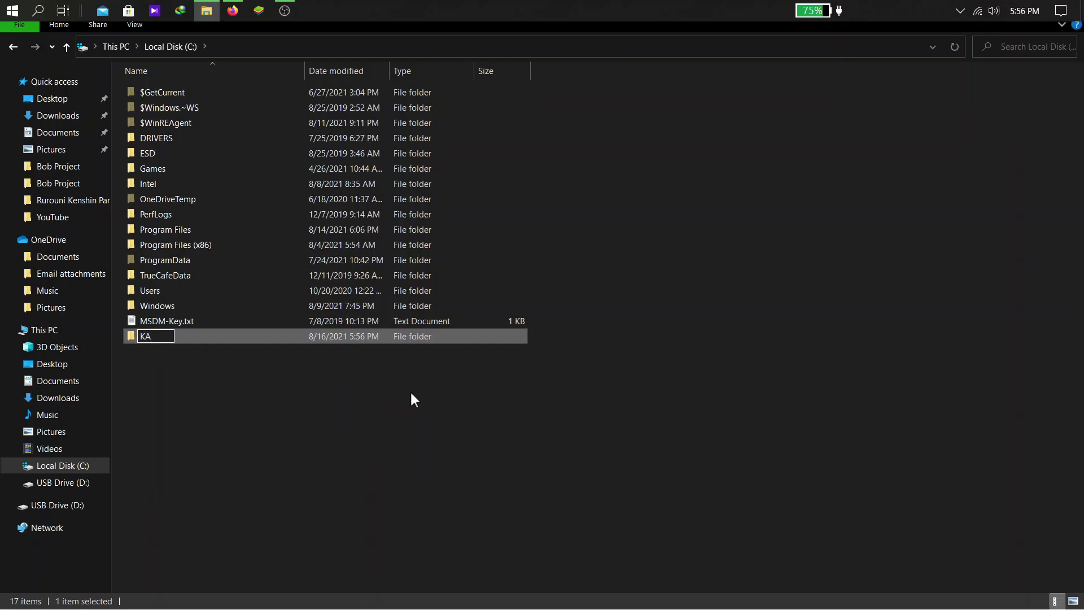
{"action": "key", "text": "Return"}
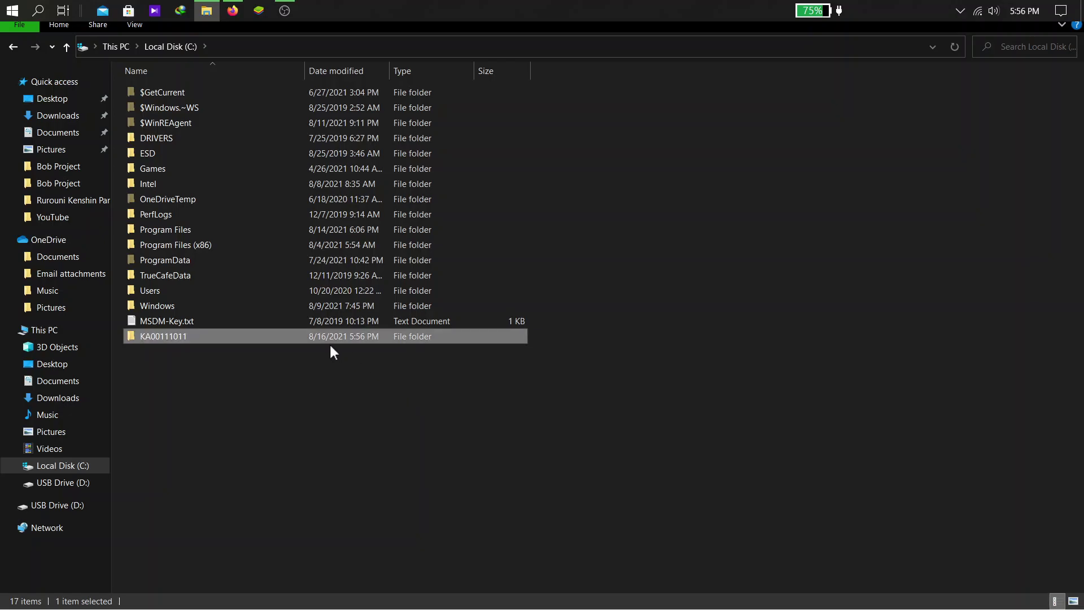
{"action": "left_click", "coordinate": [331, 346]}
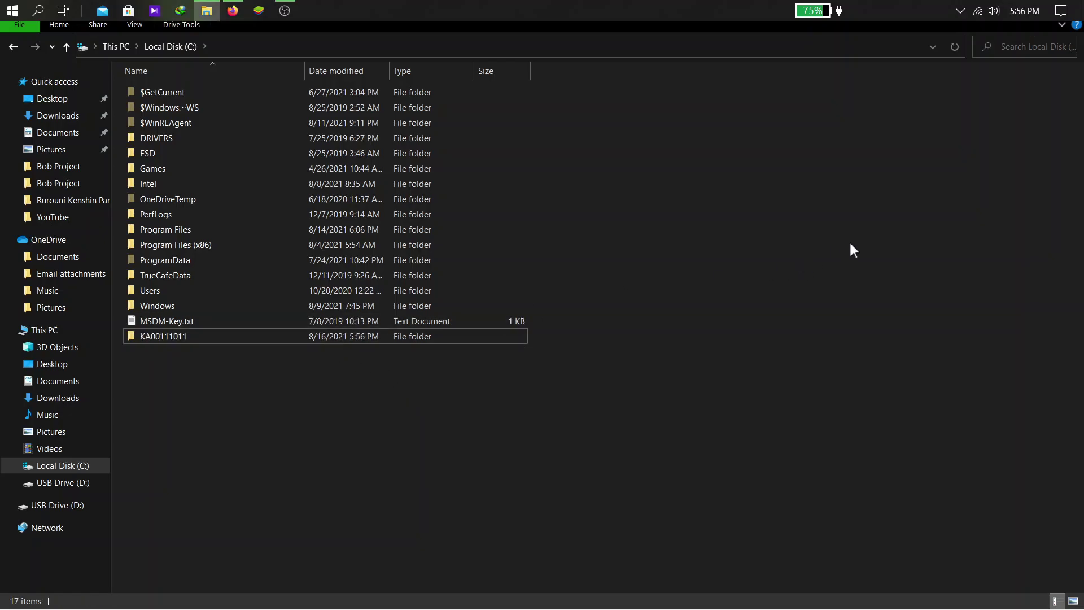
{"action": "key", "text": "super+Tab"}
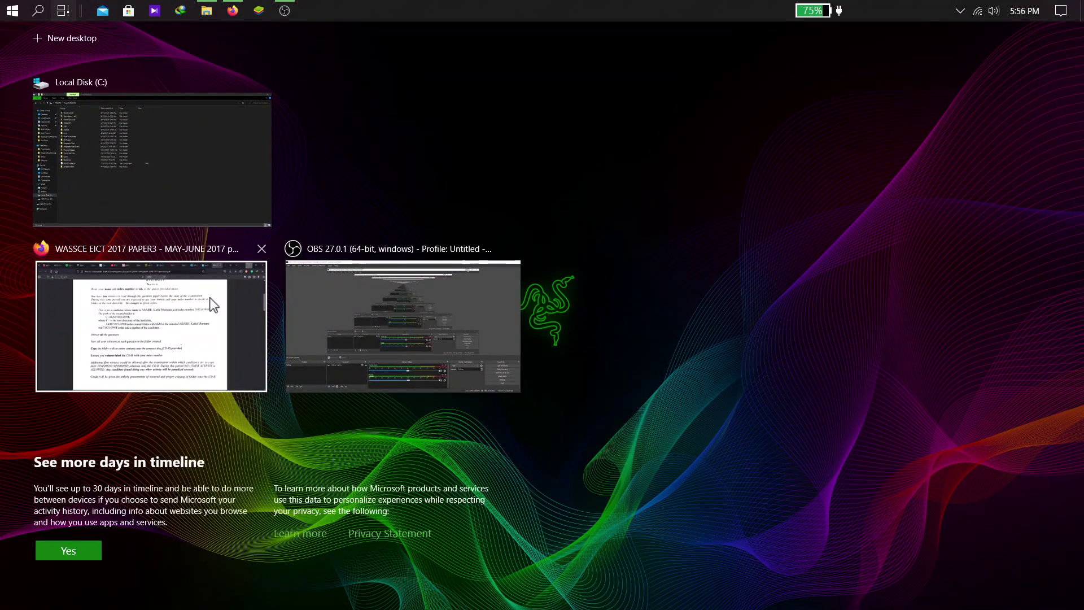
Show question 3 on the PDF's last page and launch Microsoft Access via search
{"action": "left_click", "coordinate": [211, 303]}
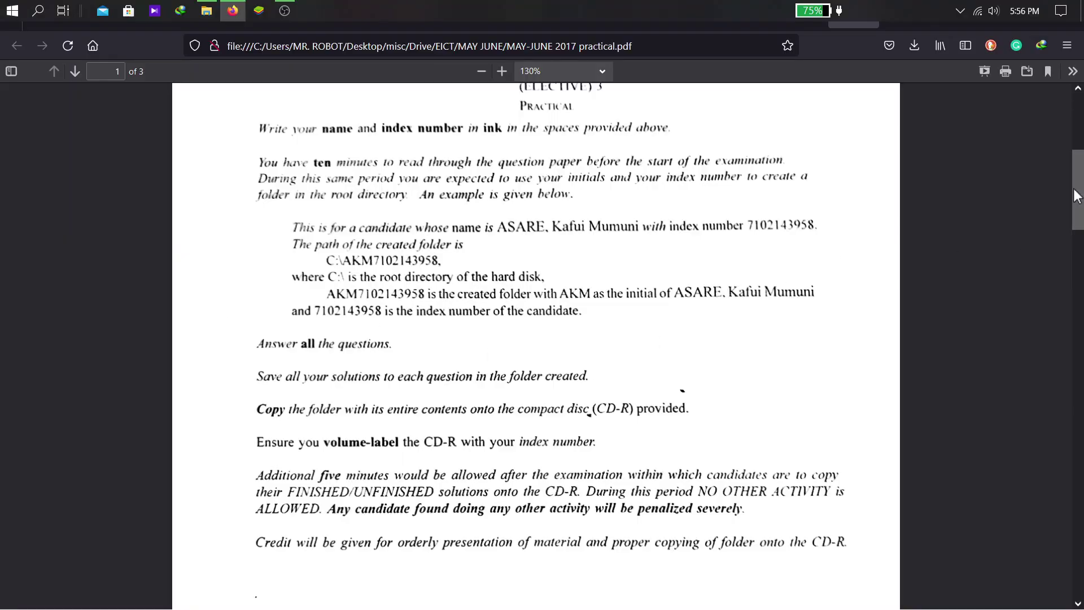
{"action": "left_click_drag", "start_coordinate": [1074, 196], "coordinate": [1051, 487]}
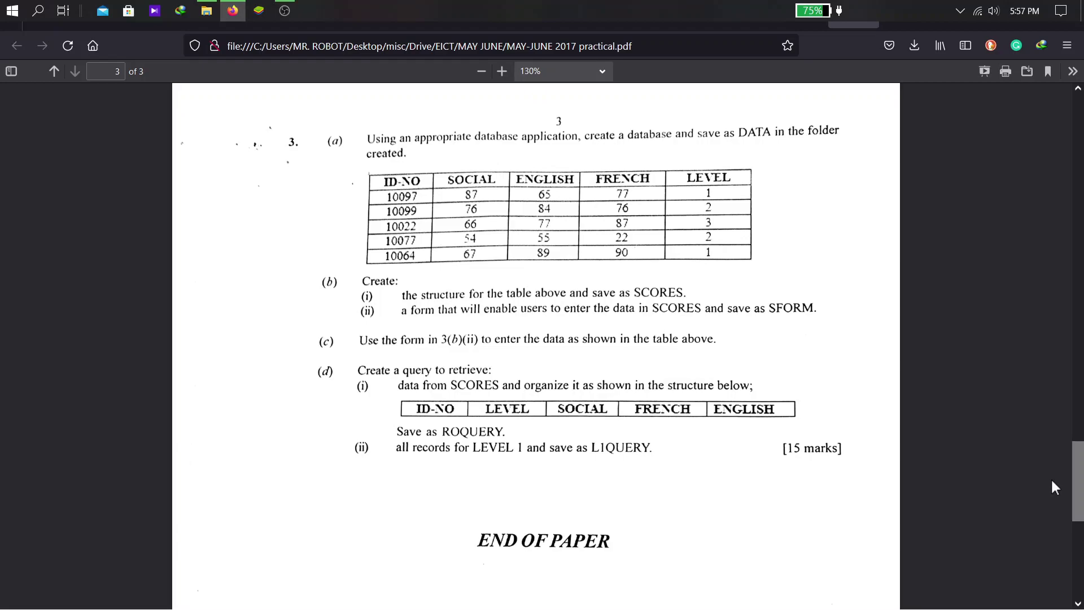
{"action": "key", "text": "super"}
{"action": "type", "text": "ACC"}
{"action": "key", "text": "Return"}
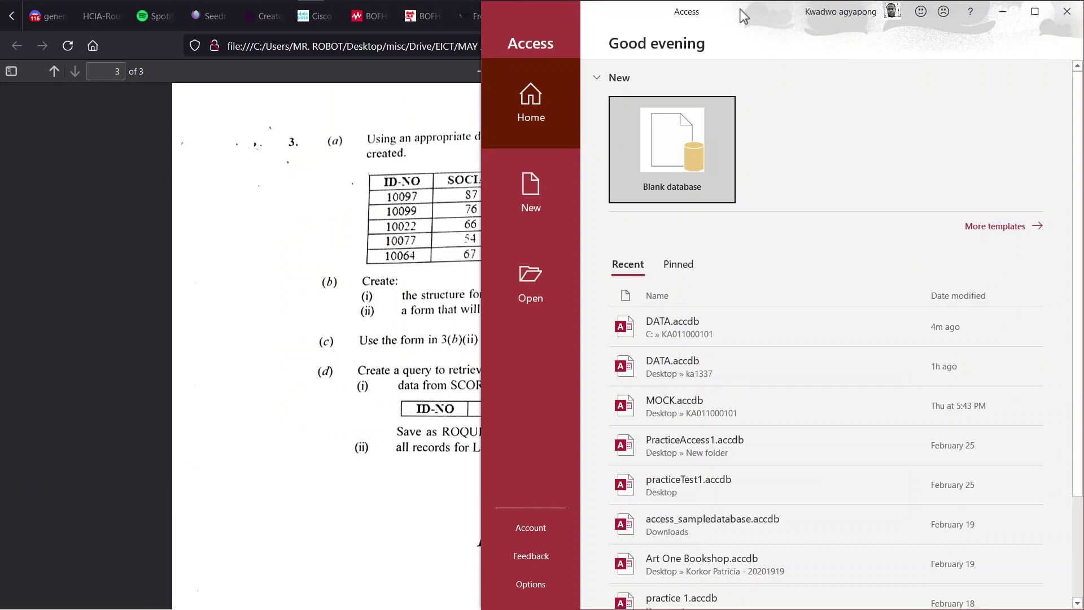
{"action": "double_click", "coordinate": [741, 16]}
{"action": "left_click", "coordinate": [210, 142]}
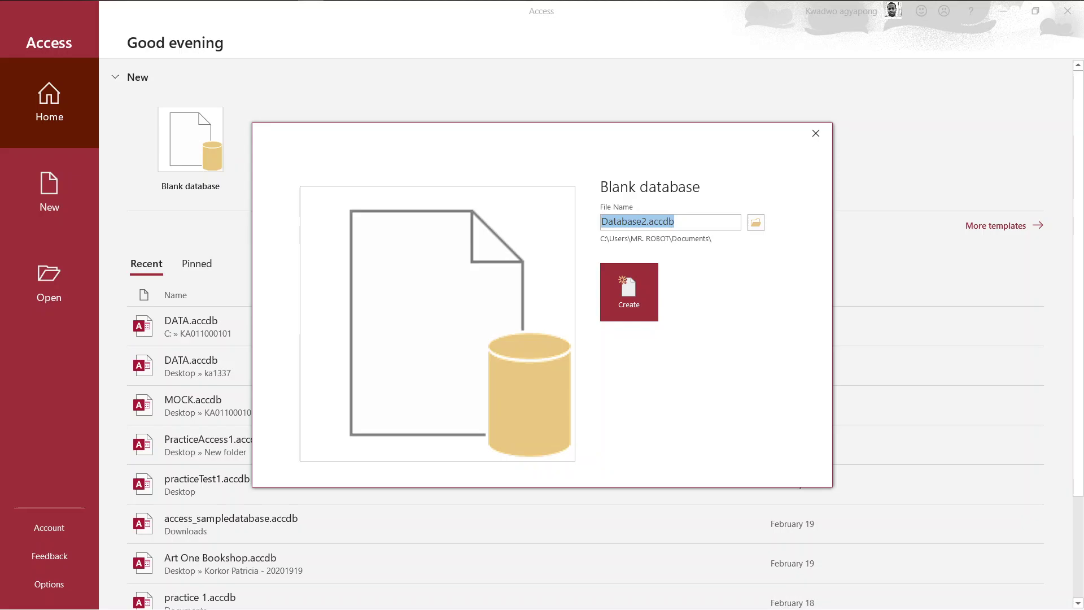
{"action": "type", "text": "DATA"}
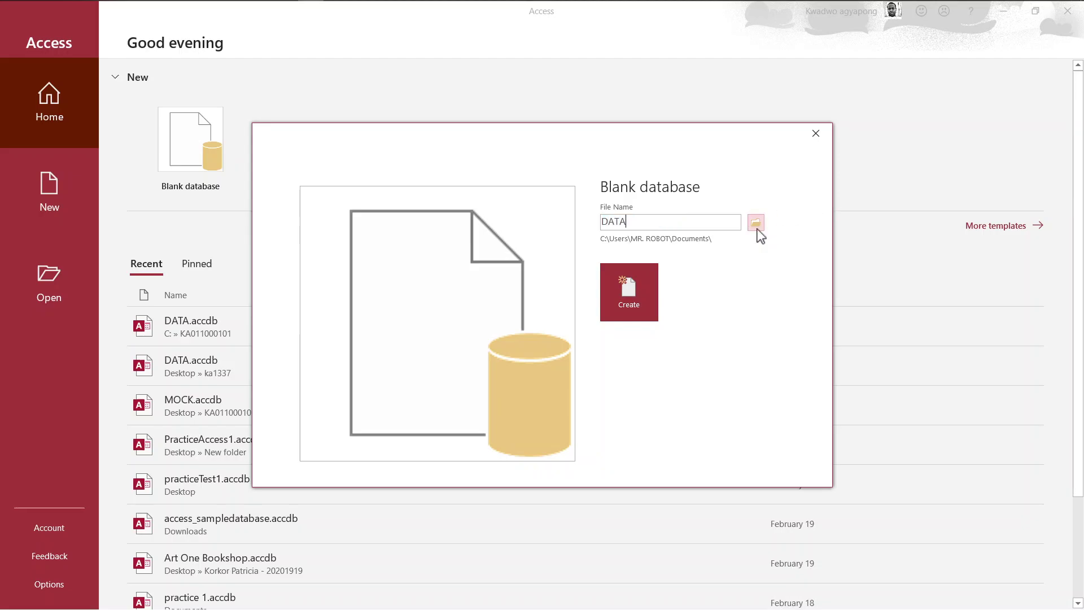
{"action": "left_click", "coordinate": [756, 222]}
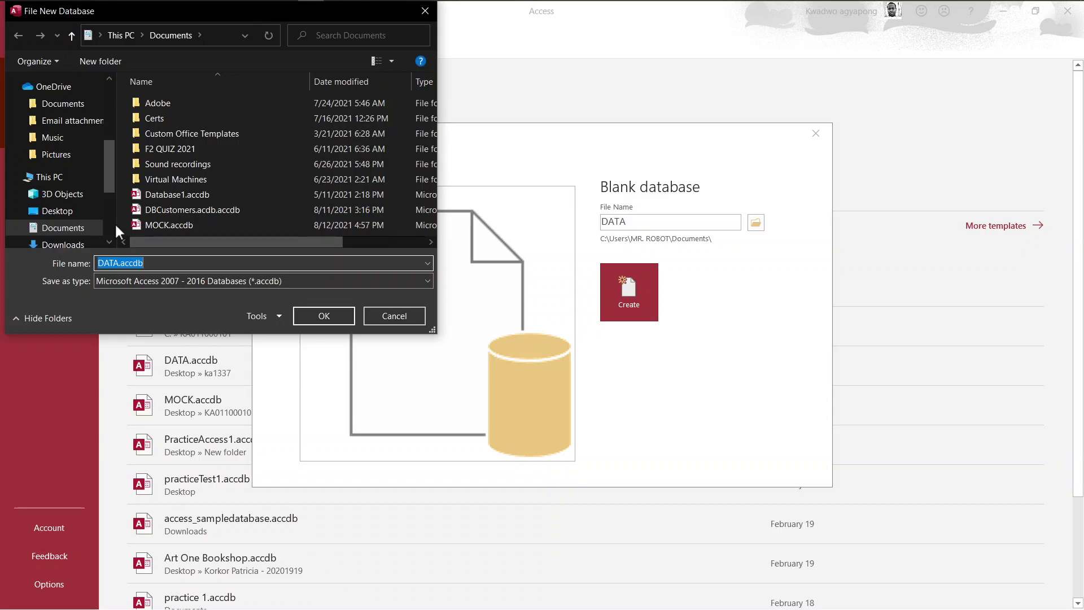
{"action": "scroll", "coordinate": [109, 222], "scroll_direction": "down", "scroll_amount": 3}
{"action": "left_click", "coordinate": [61, 166]}
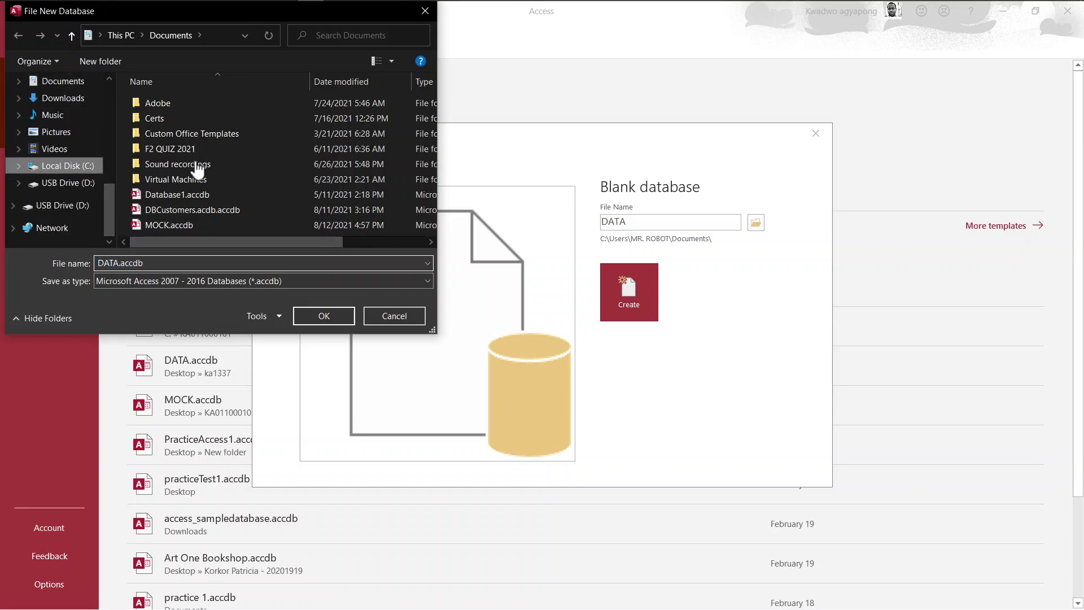
{"action": "left_click", "coordinate": [167, 209]}
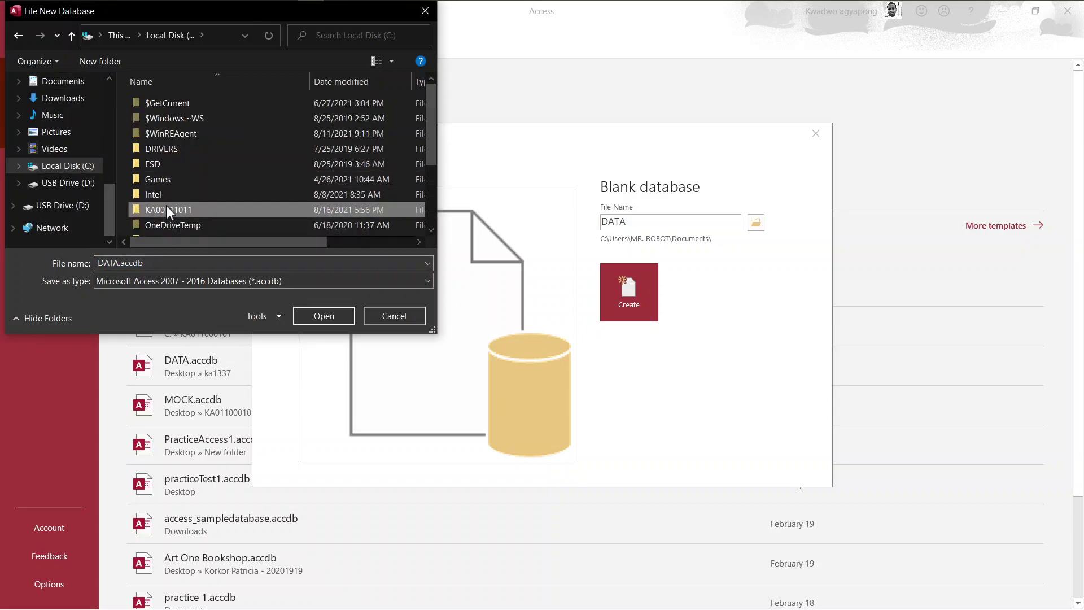
{"action": "double_click", "coordinate": [166, 208]}
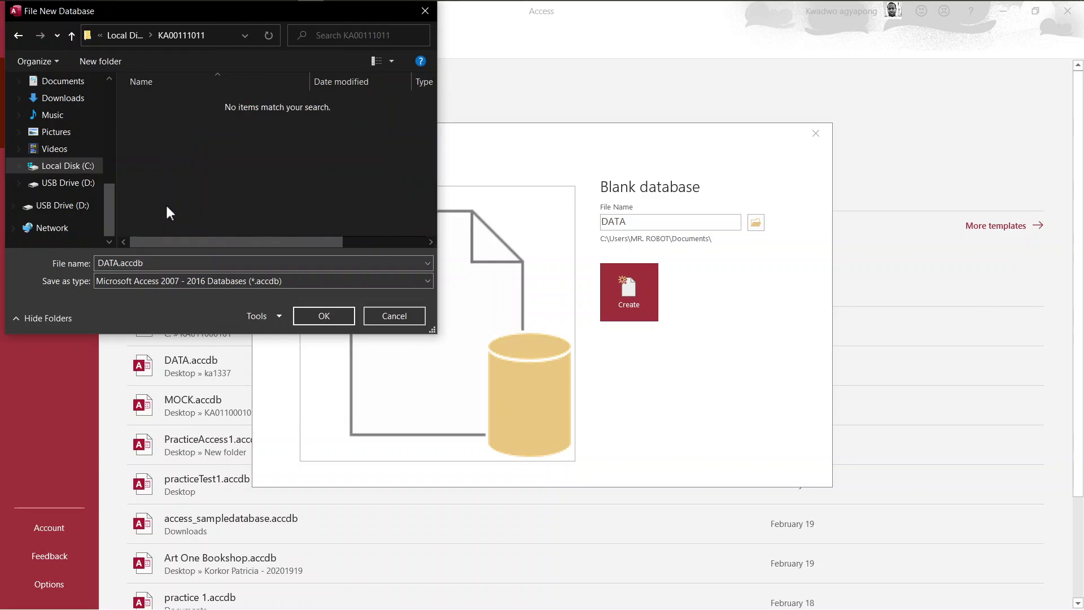
{"action": "left_click", "coordinate": [331, 318]}
{"action": "left_click", "coordinate": [634, 286]}
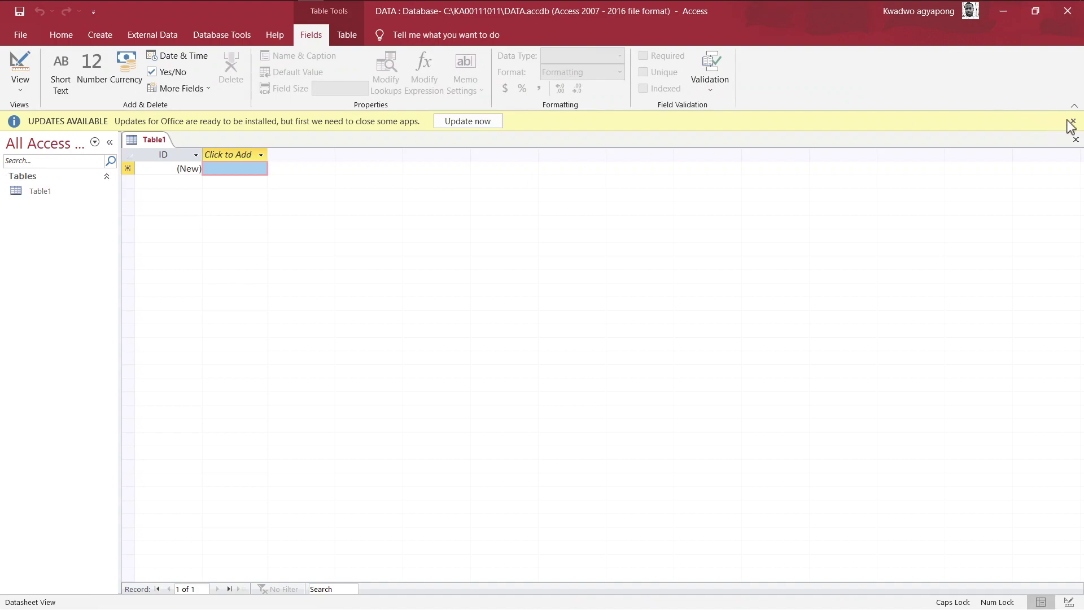
Close the updates notice and snap Access left beside the question 3 score table PDF
{"action": "left_click", "coordinate": [1070, 121]}
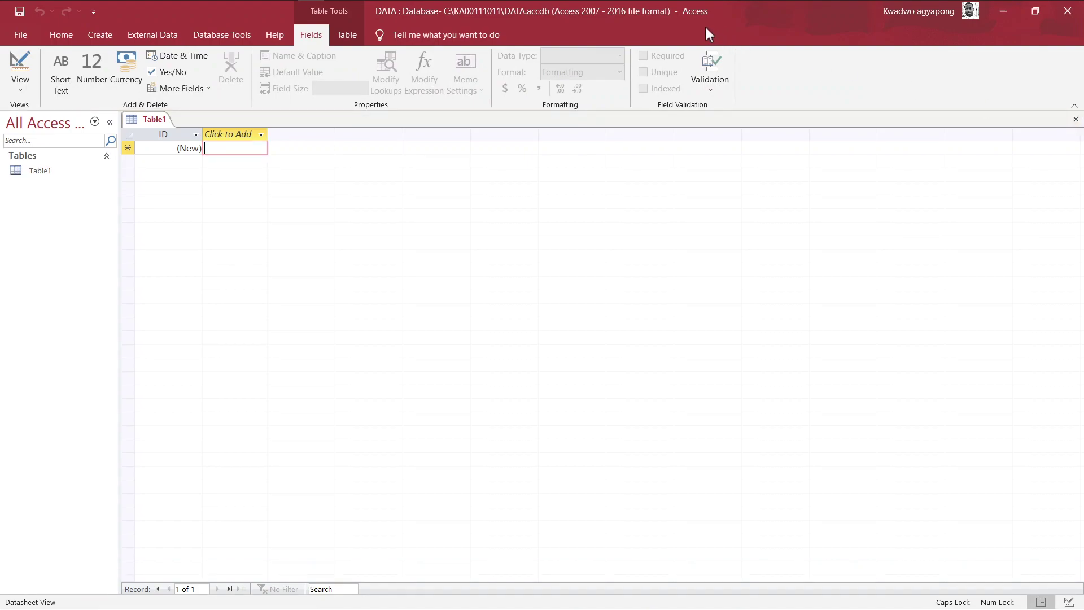
{"action": "key", "text": "super+Tab"}
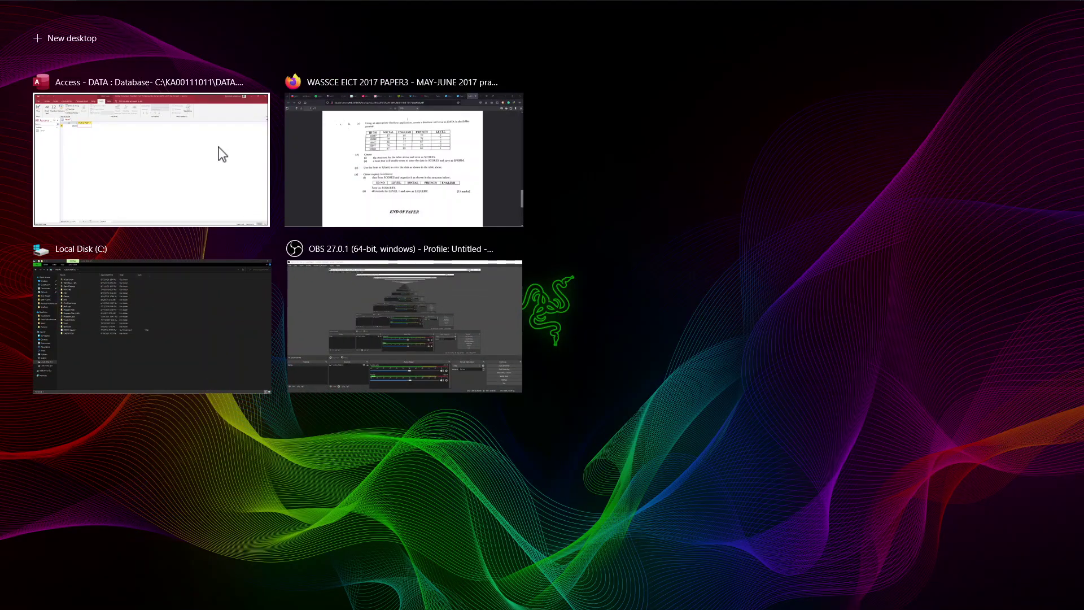
{"action": "right_click", "coordinate": [222, 154]}
{"action": "left_click", "coordinate": [241, 155]}
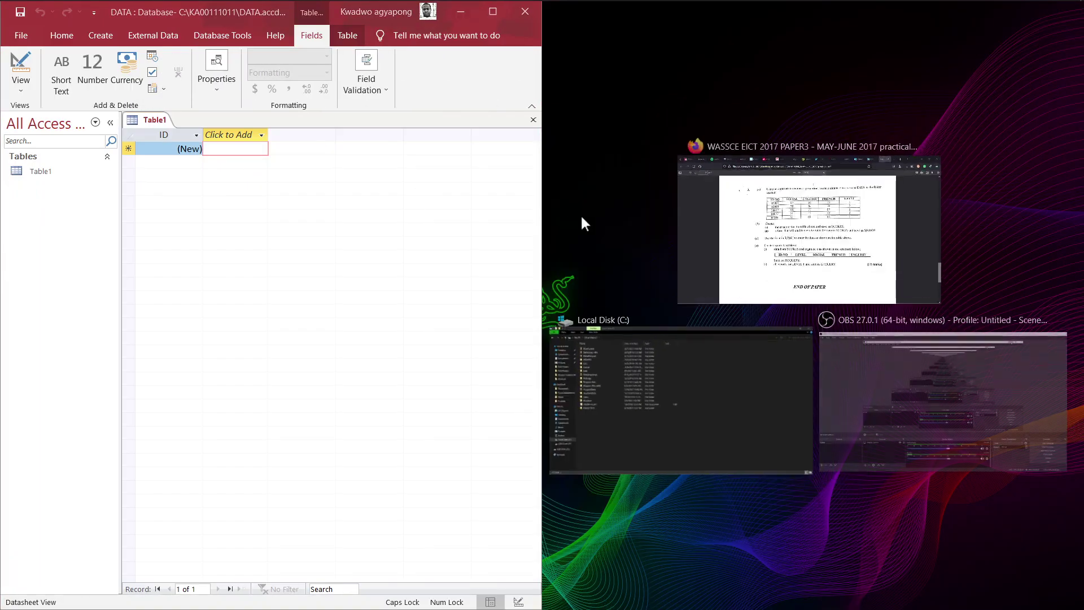
{"action": "left_click", "coordinate": [732, 235]}
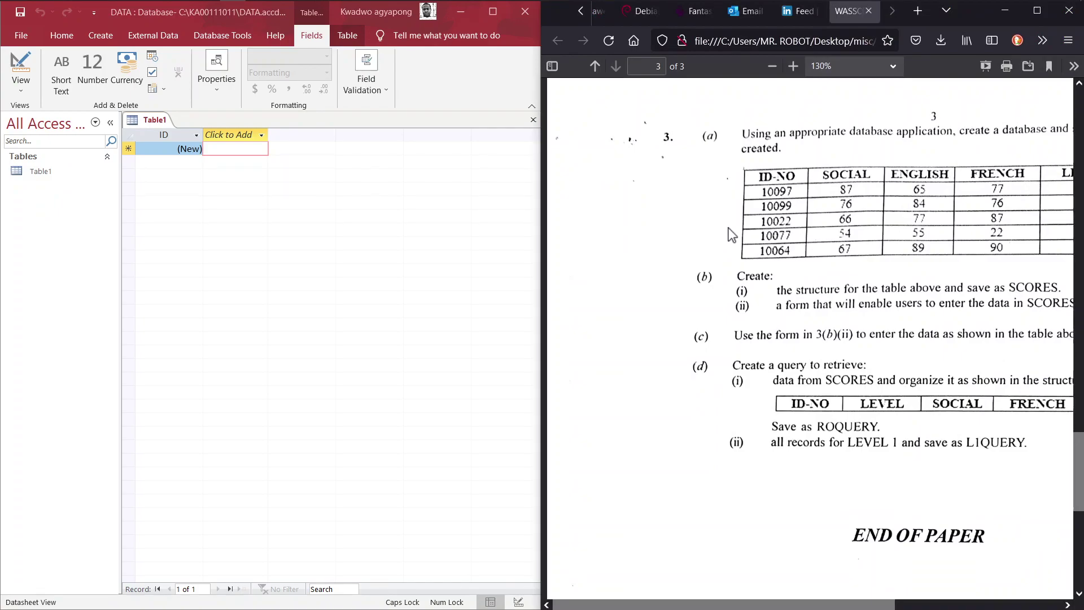
{"action": "scroll", "coordinate": [732, 234], "scroll_direction": "right", "scroll_amount": 5}
{"action": "scroll", "coordinate": [732, 234], "scroll_direction": "right", "scroll_amount": 1}
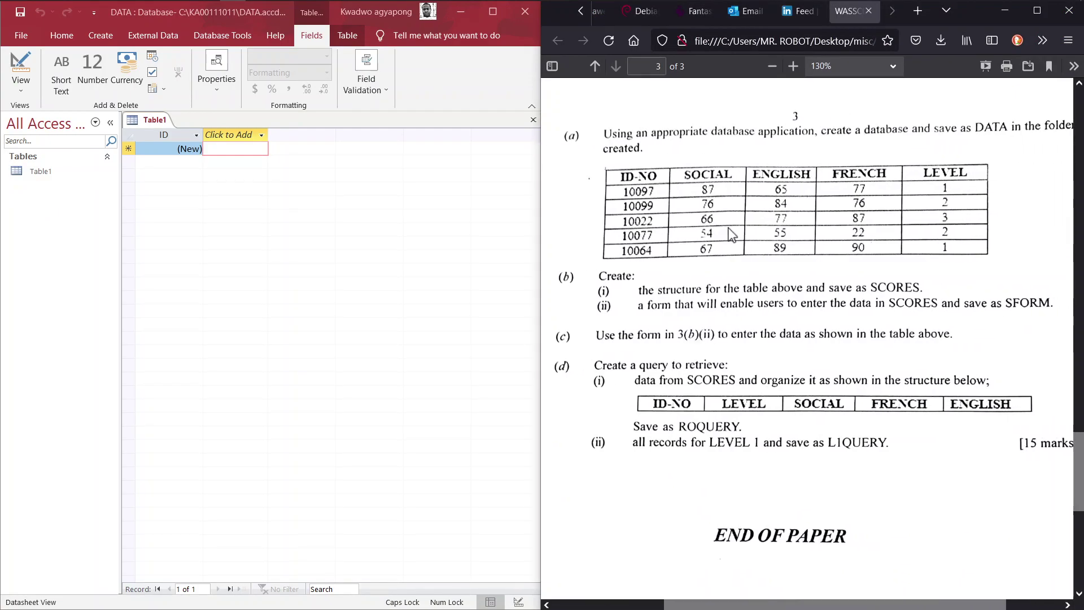
{"action": "scroll", "coordinate": [732, 234], "scroll_direction": "right", "scroll_amount": 1}
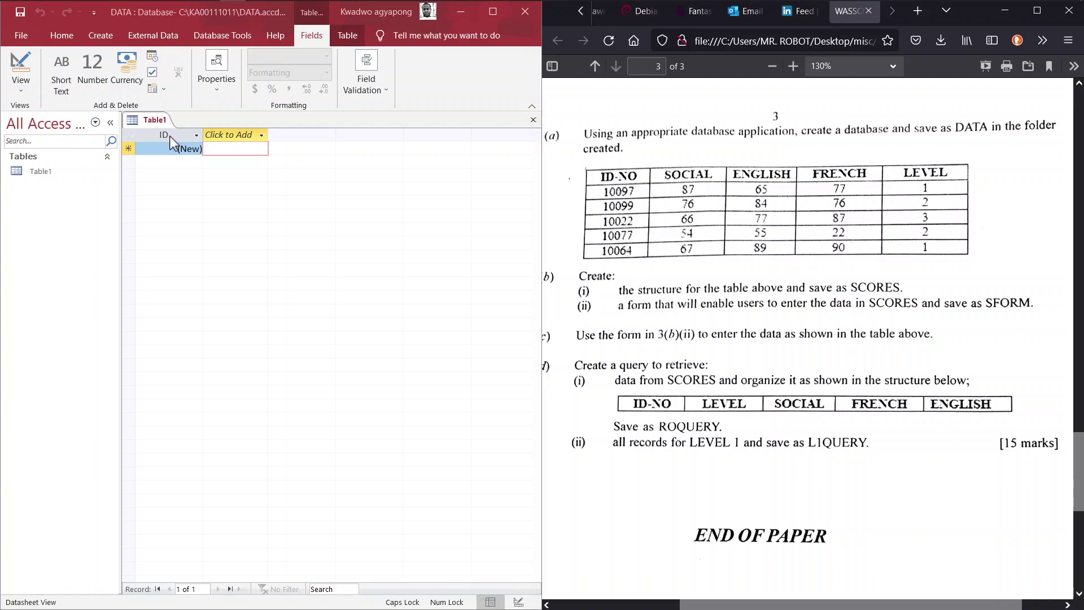
Rename the ID column to ID-NO, keeping the exam PDF beside Access
{"action": "double_click", "coordinate": [170, 136]}
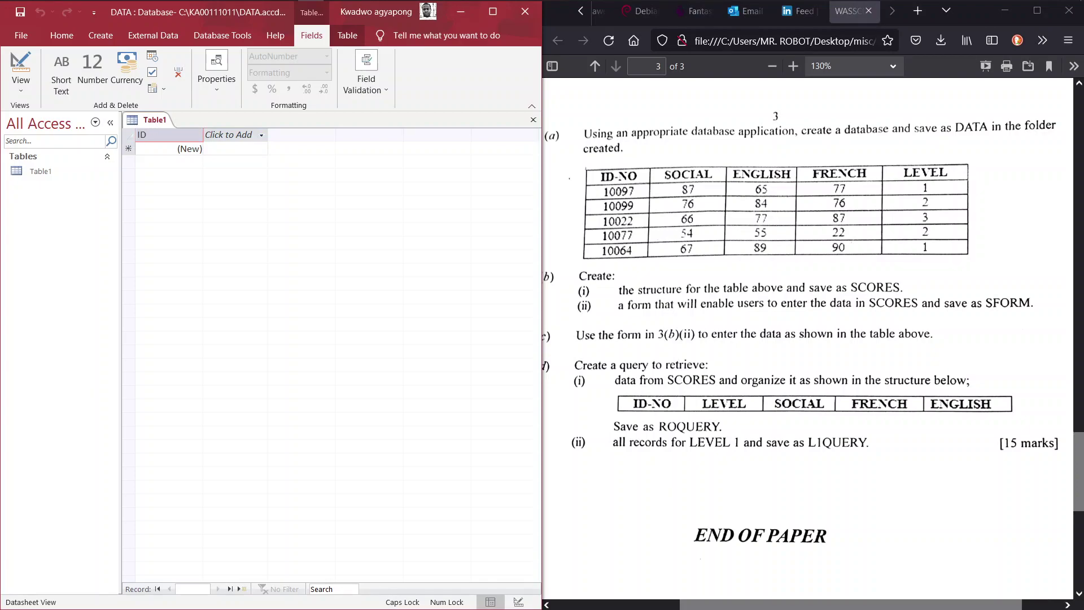
{"action": "type", "text": "-NO"}
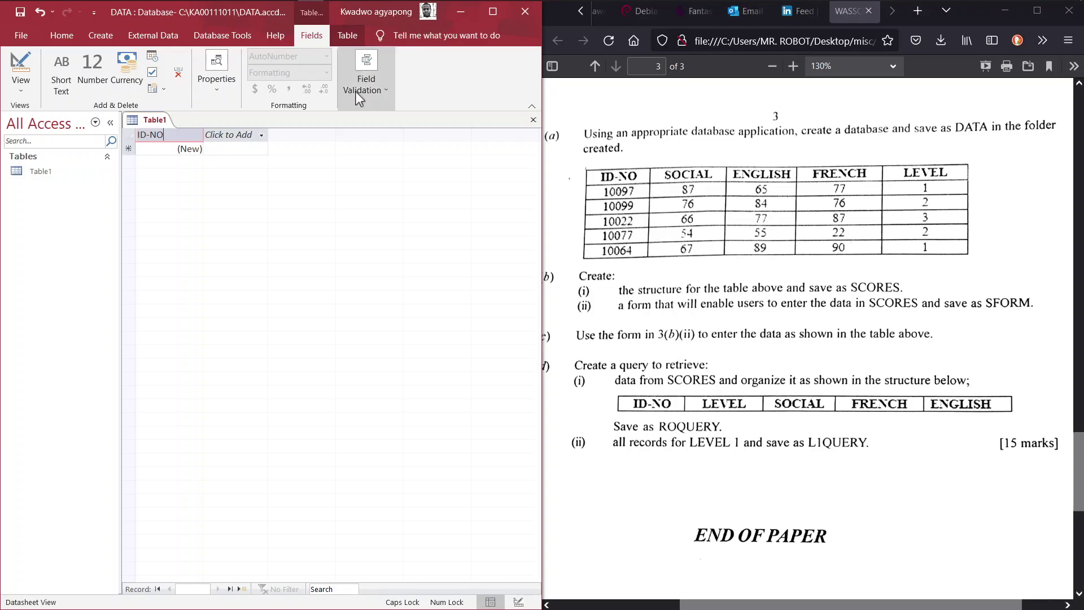
{"action": "left_click", "coordinate": [503, 14]}
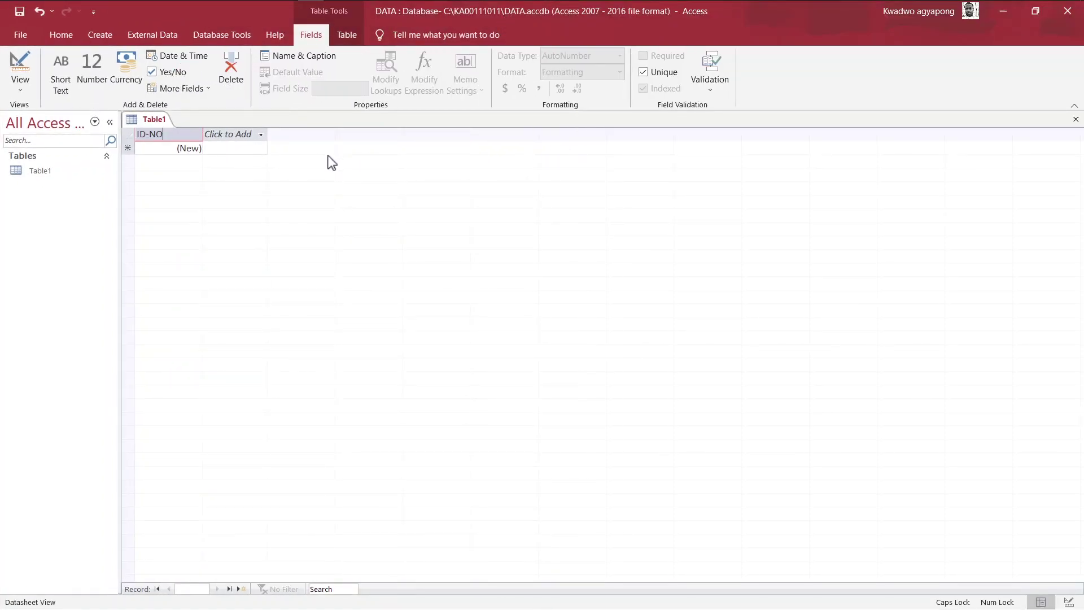
{"action": "key", "text": "Return"}
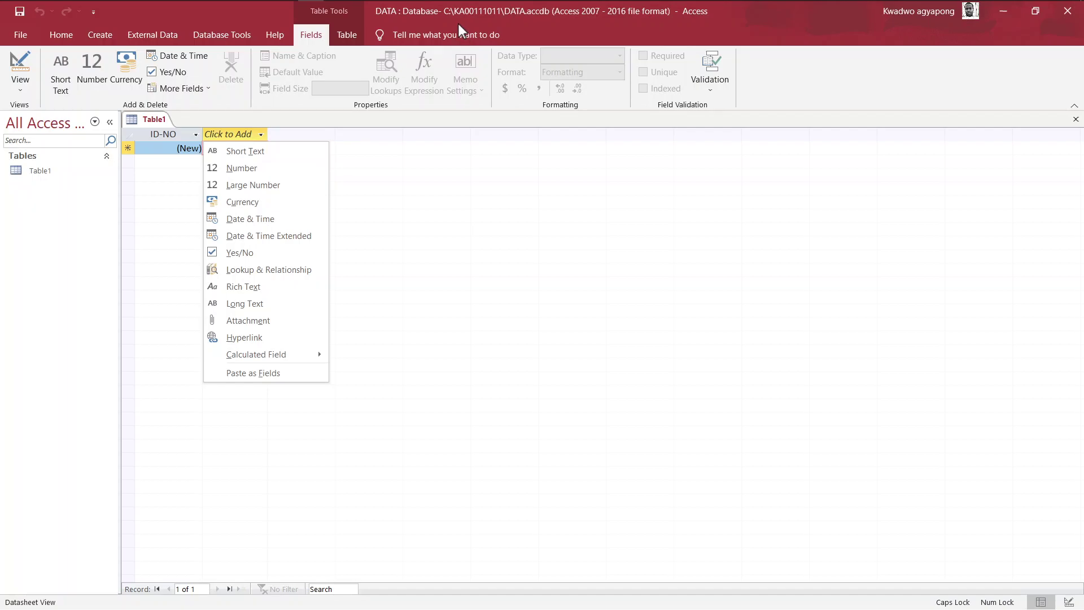
{"action": "key", "text": "super+Tab"}
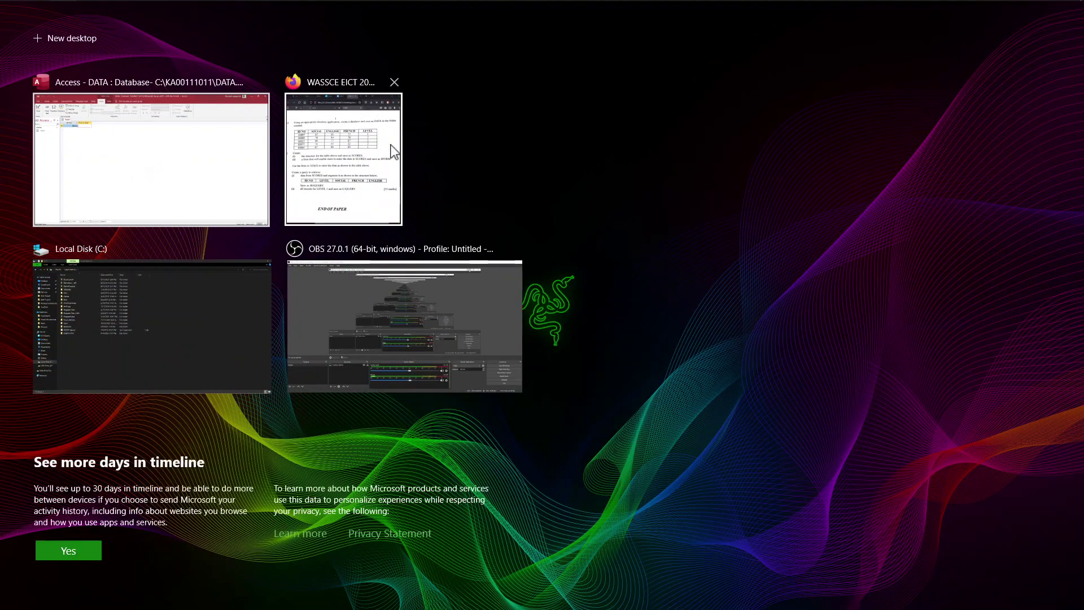
{"action": "left_click", "coordinate": [394, 151]}
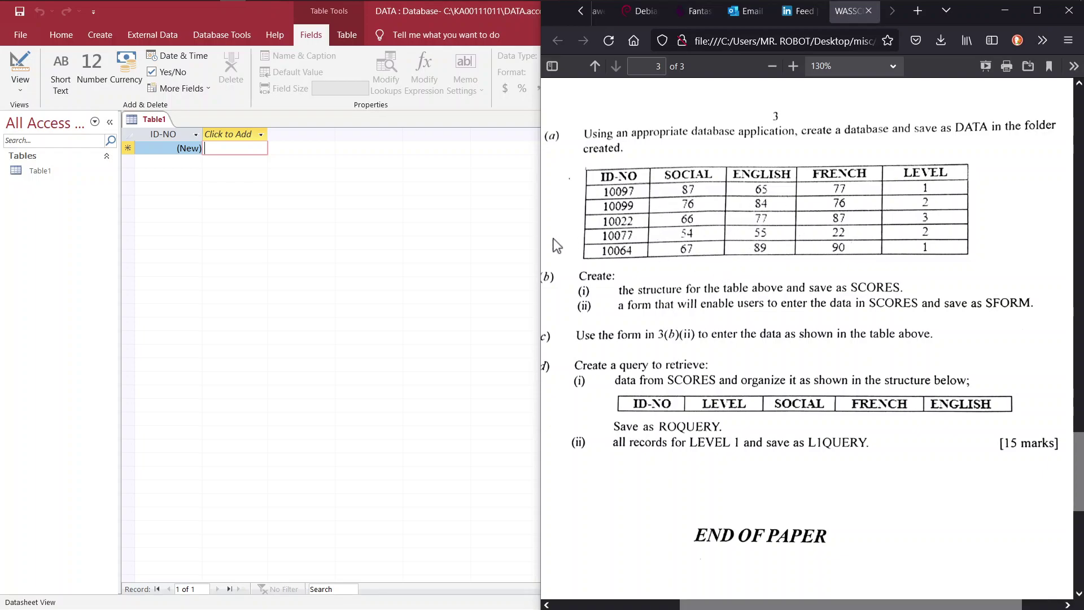
Add a Number field named SOCIAL after ID-NO
{"action": "left_click", "coordinate": [253, 138]}
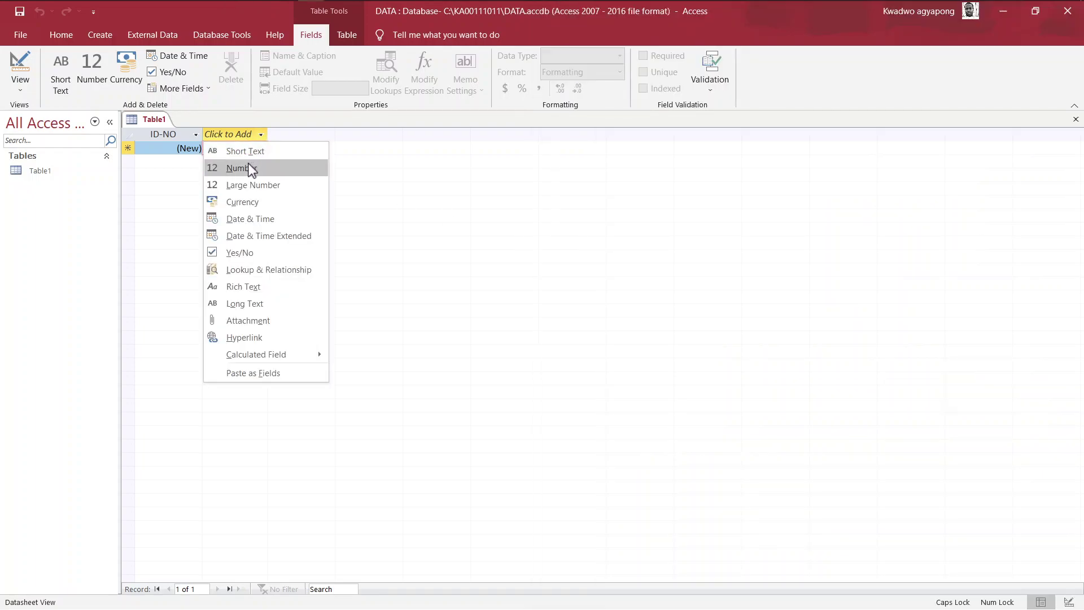
{"action": "left_click", "coordinate": [252, 168]}
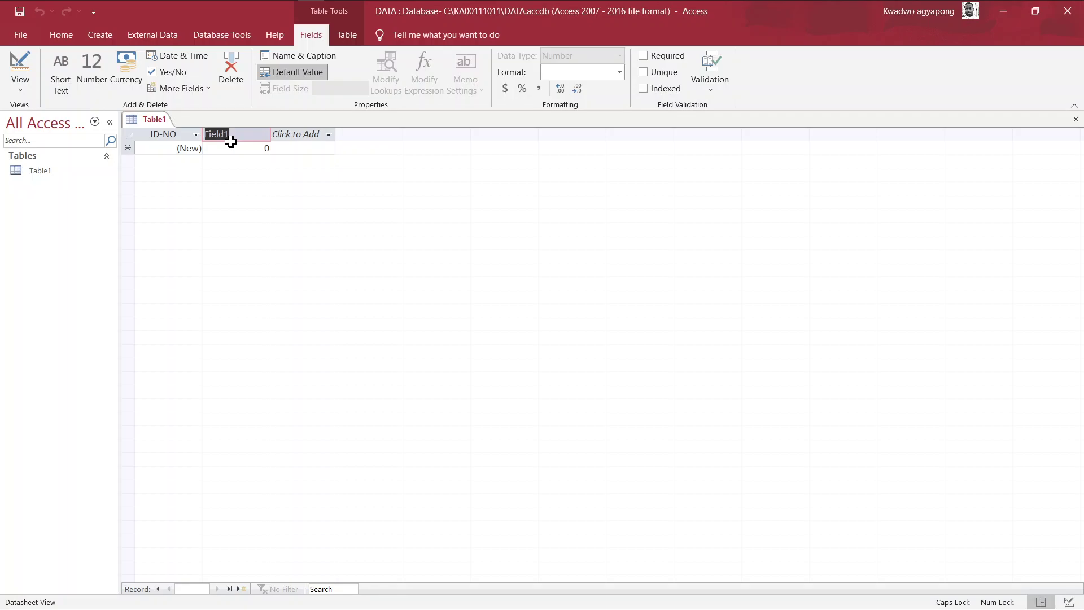
{"action": "key", "text": "super+Tab"}
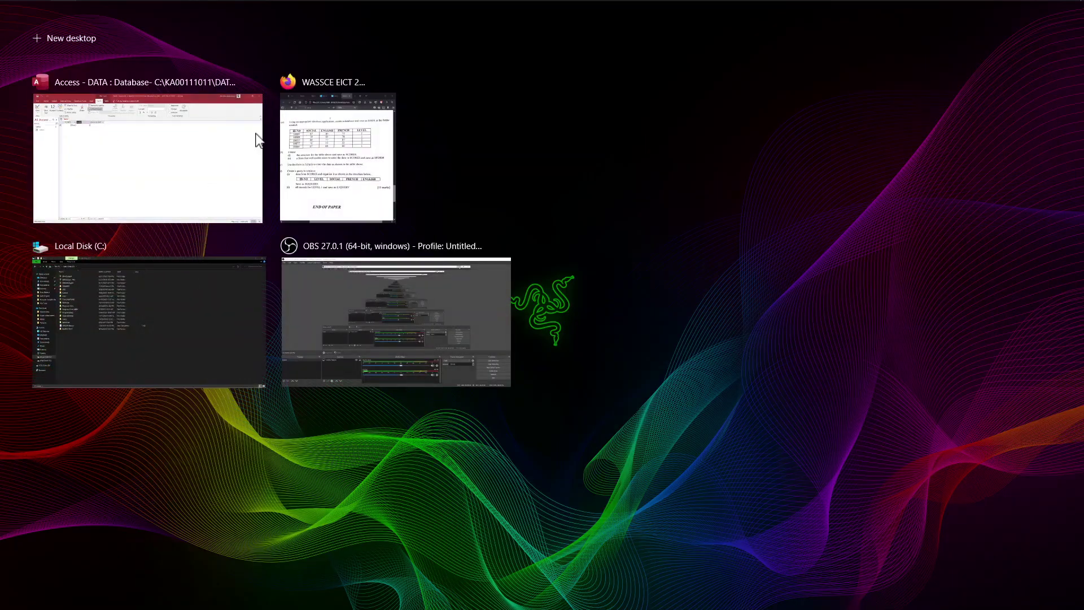
{"action": "left_click", "coordinate": [350, 161]}
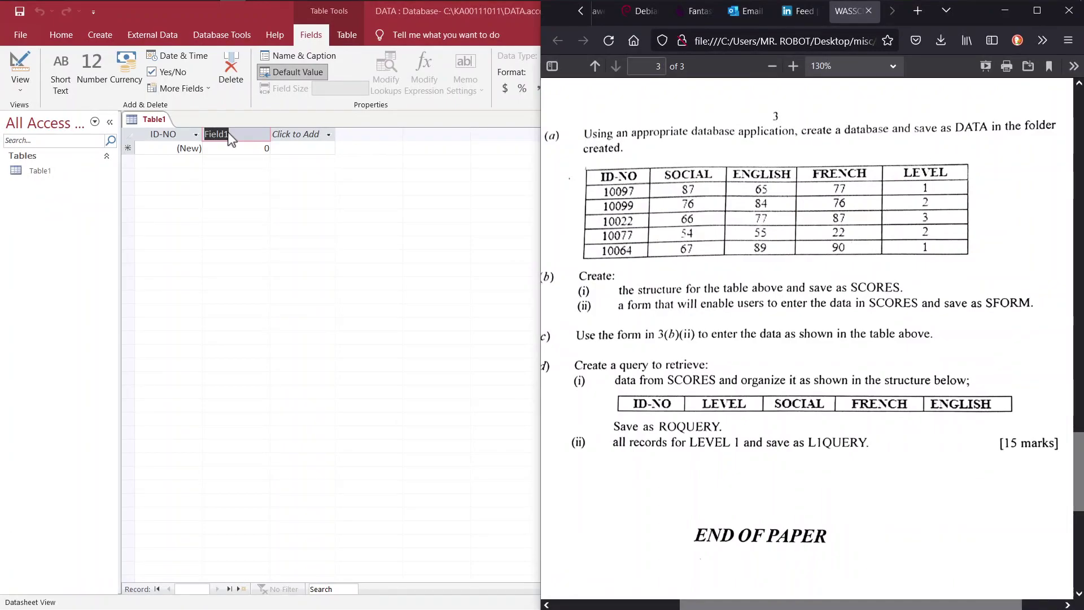
{"action": "left_click", "coordinate": [230, 135]}
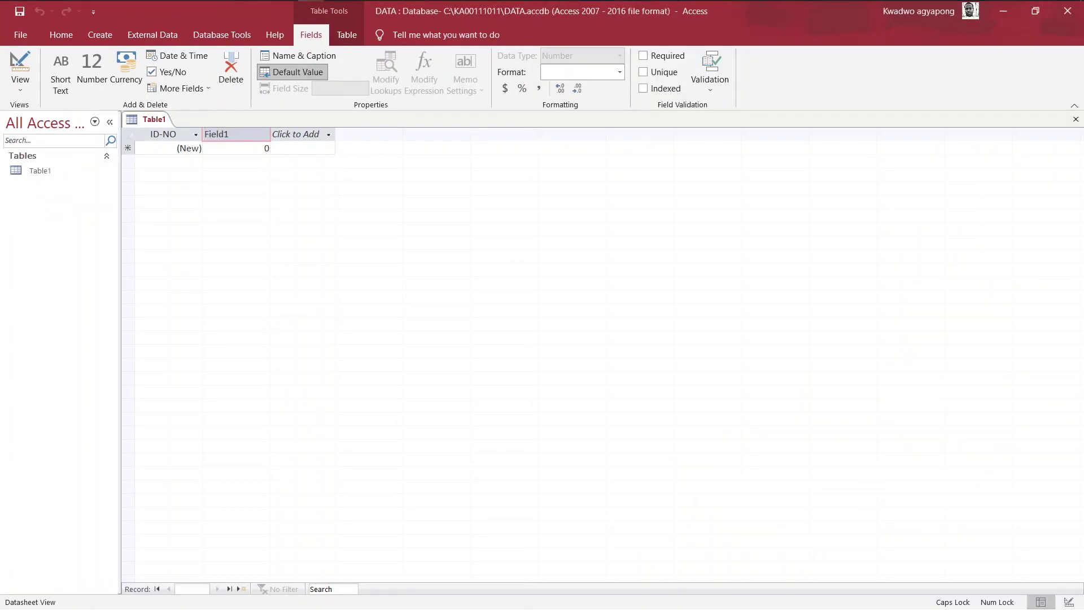
{"action": "double_click", "coordinate": [229, 134]}
{"action": "type", "text": "SOCIAL"}
{"action": "key", "text": "Return"}
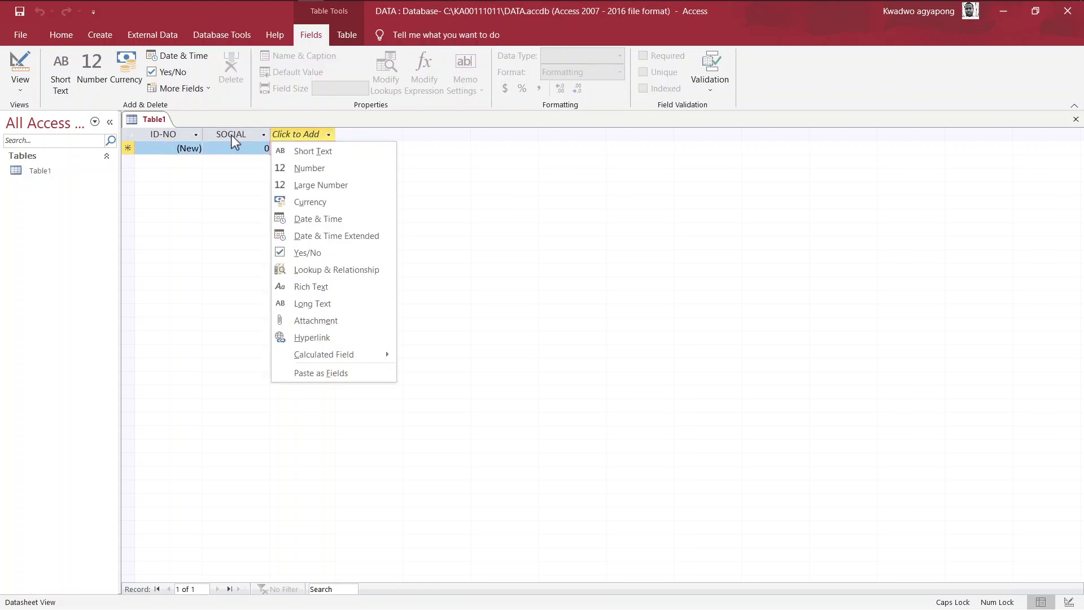
Add Number fields ENGLISH, FRENCH and LEVEL
{"action": "left_click", "coordinate": [291, 168]}
{"action": "type", "text": "ENGLISH"}
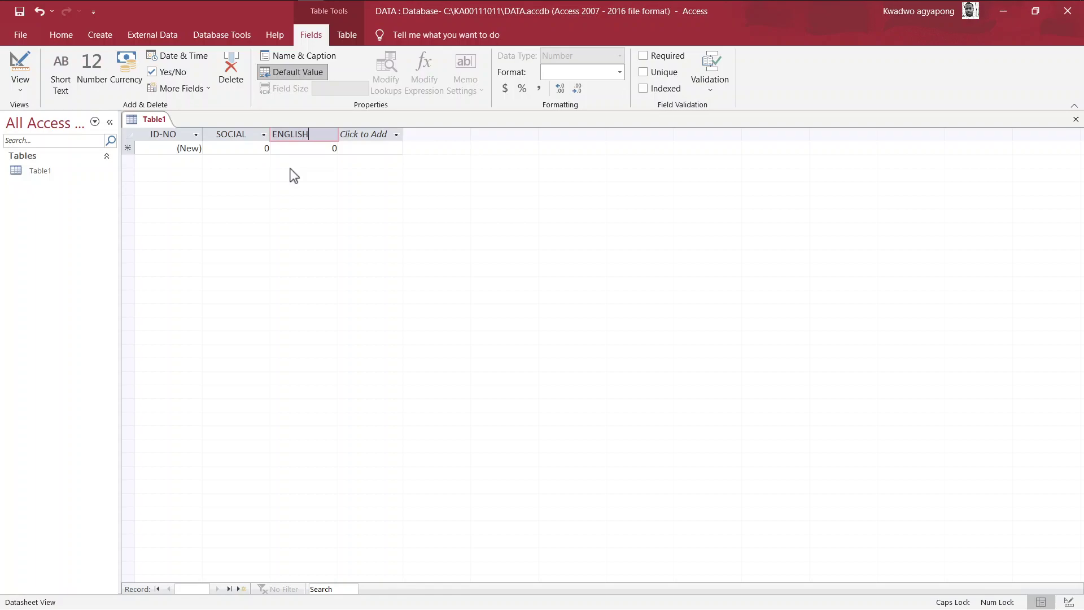
{"action": "key", "text": "Return"}
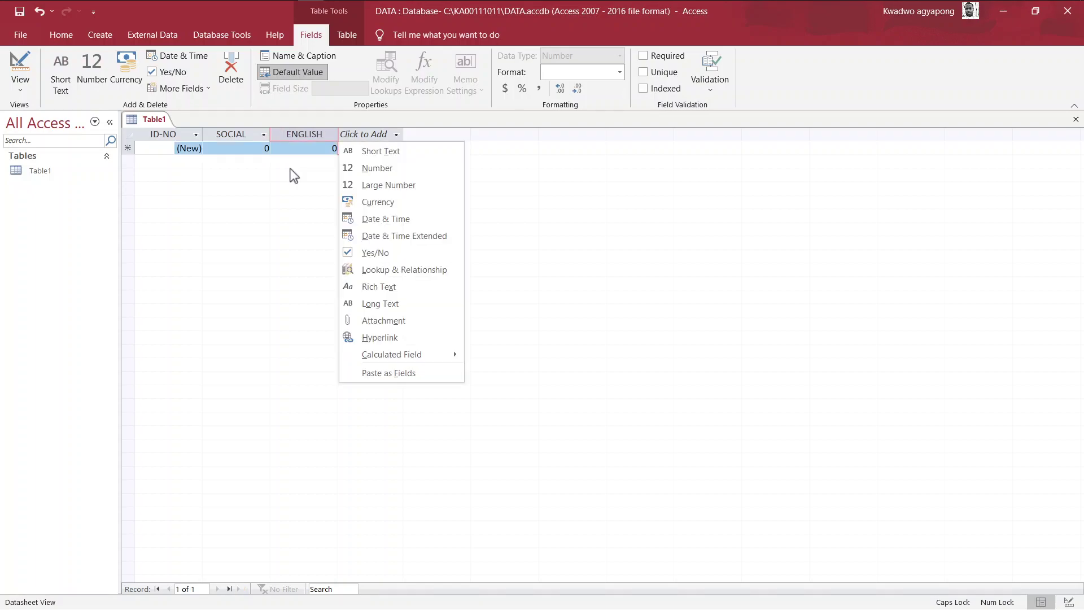
{"action": "left_click", "coordinate": [368, 172]}
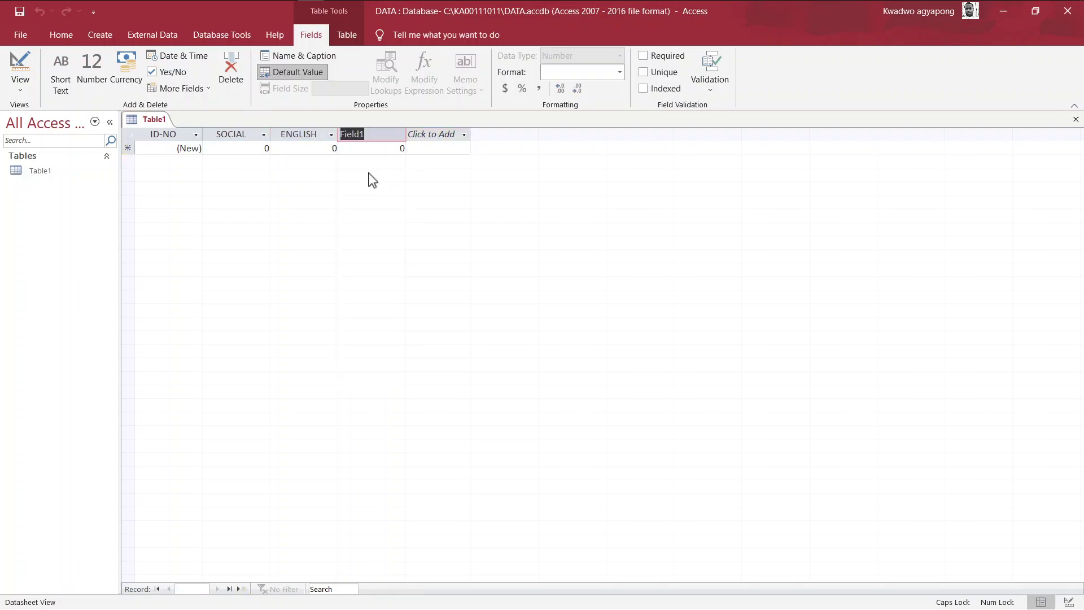
{"action": "type", "text": "FRENCH"}
{"action": "key", "text": "Return"}
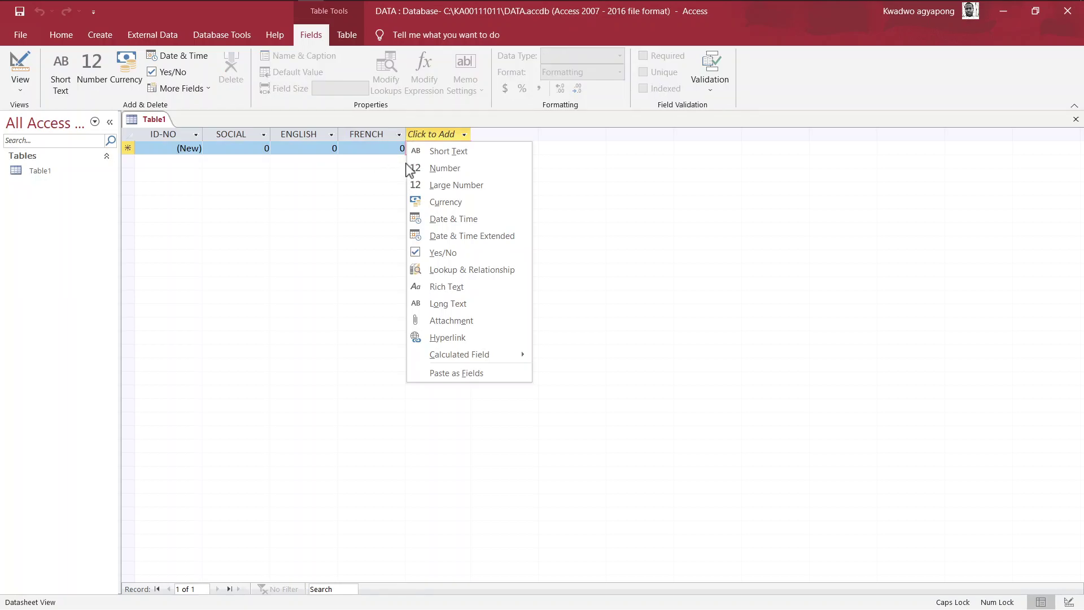
{"action": "left_click", "coordinate": [419, 166]}
{"action": "type", "text": "LEVEL"}
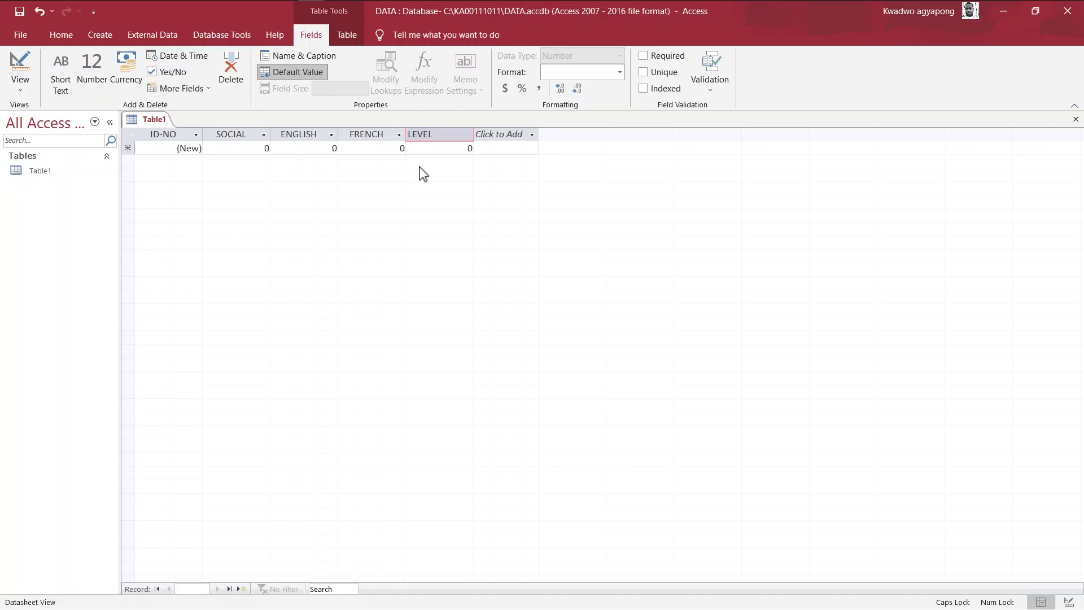
{"action": "key", "text": "Return"}
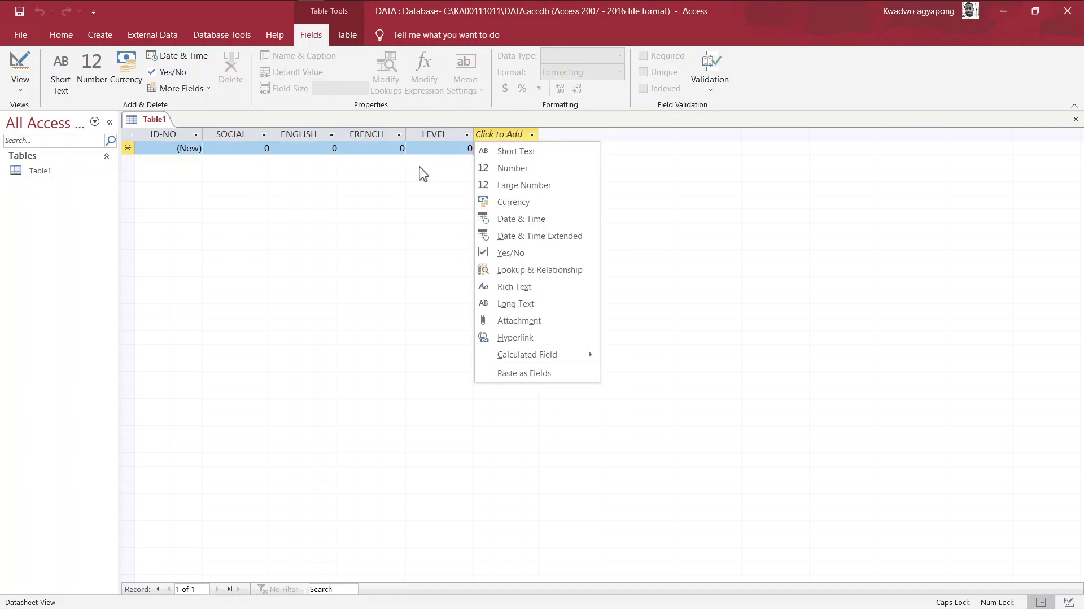
{"action": "key", "text": "Escape"}
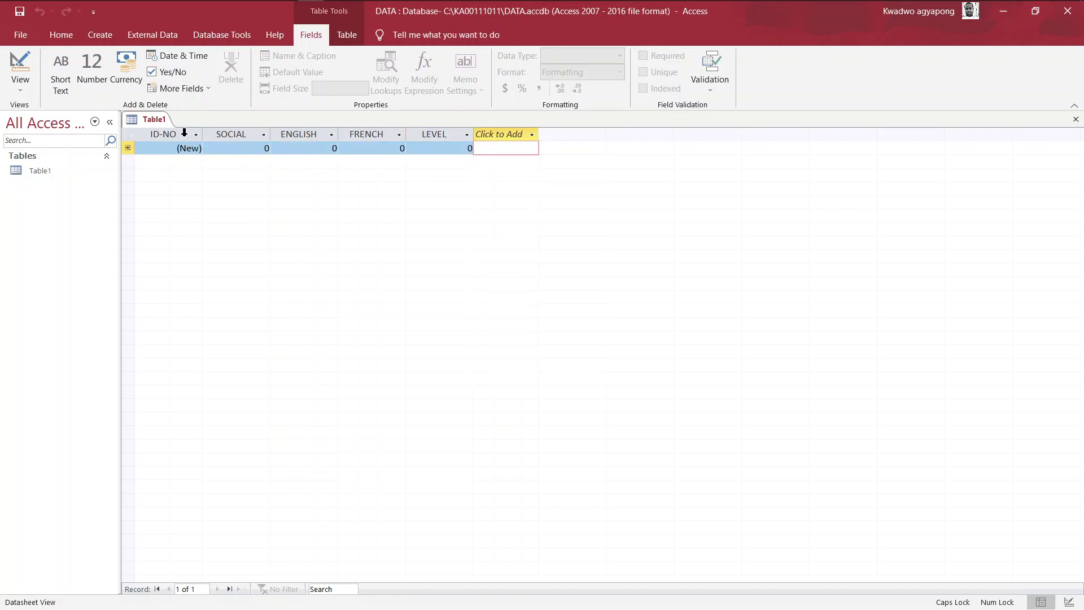
Change the ID-NO field's data type from AutoNumber to Number
{"action": "left_click", "coordinate": [184, 133]}
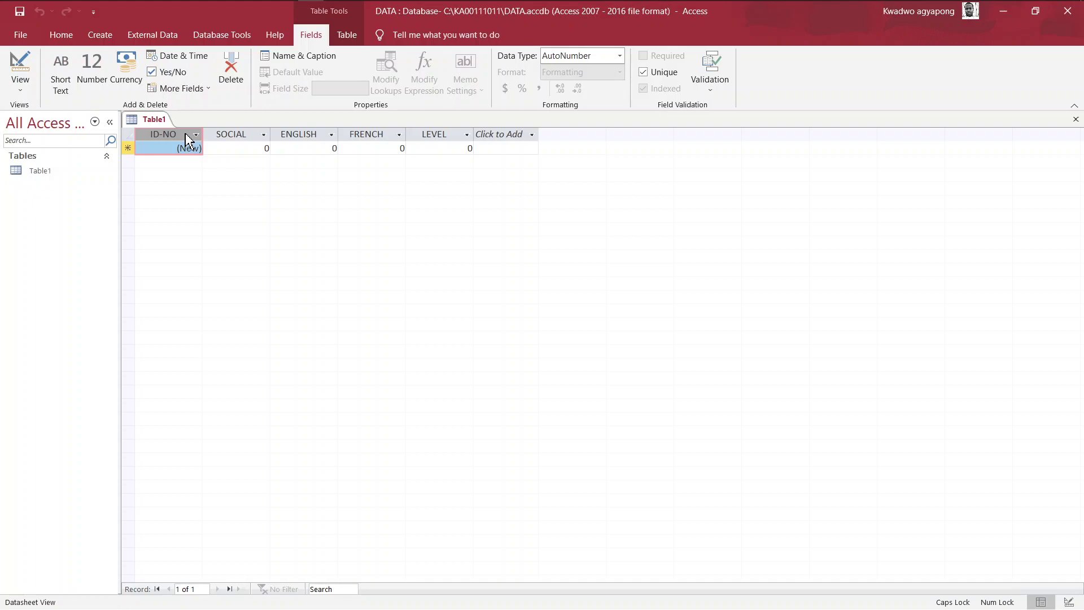
{"action": "left_click", "coordinate": [587, 55]}
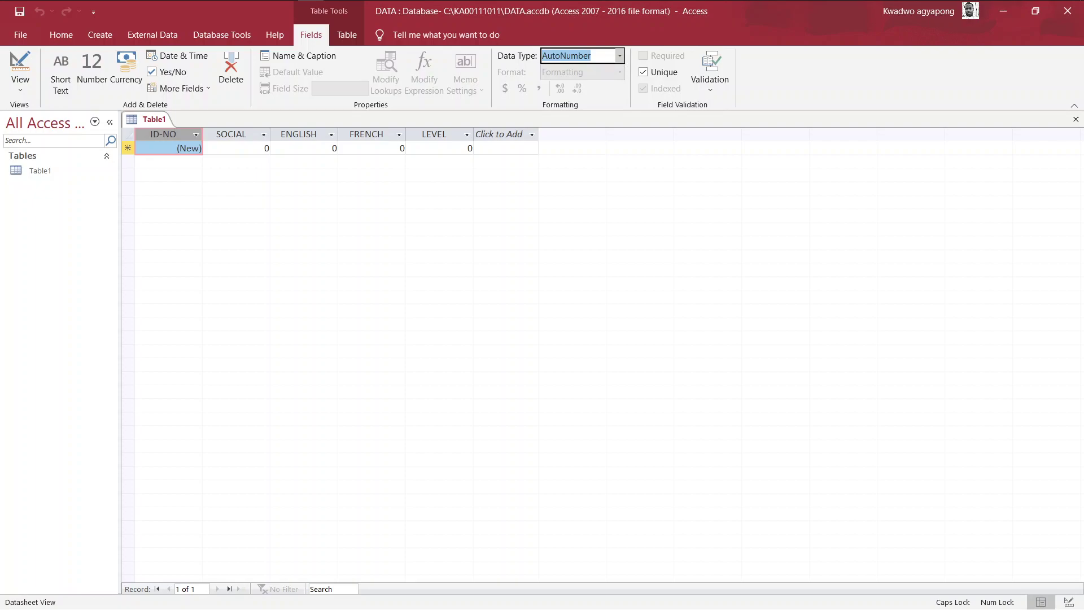
{"action": "left_click", "coordinate": [620, 55]}
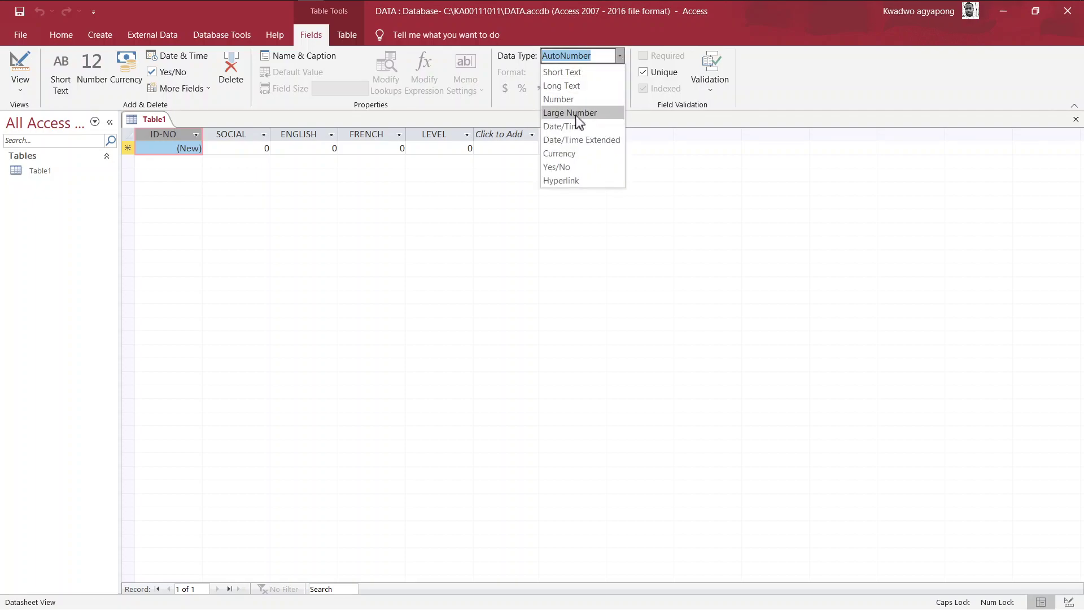
{"action": "left_click", "coordinate": [569, 99]}
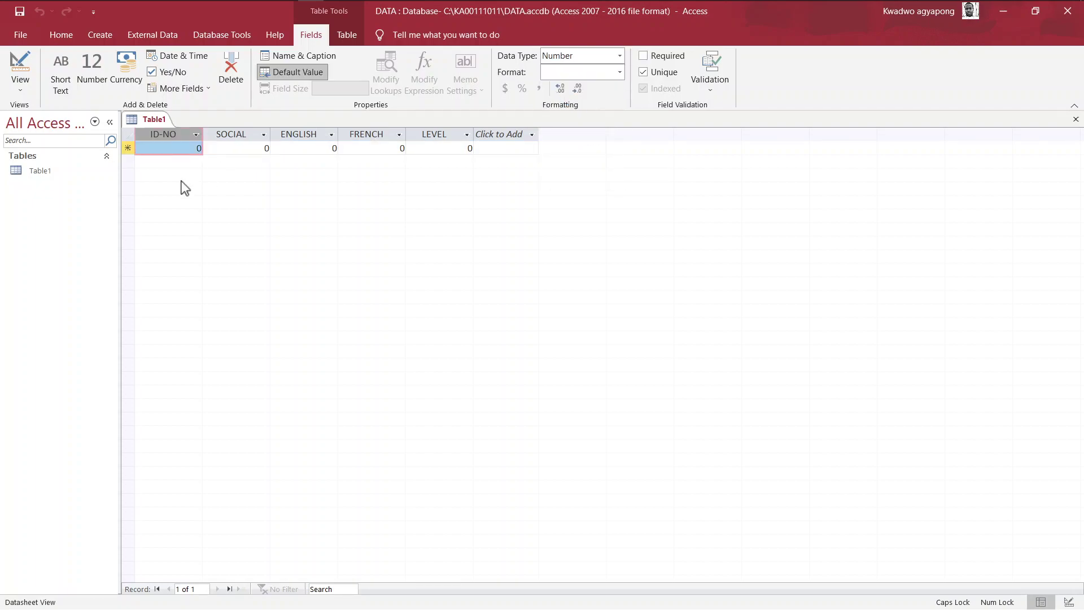
Snap Access left and place the question 3 PDF page on the right half
{"action": "key", "text": "super+Tab"}
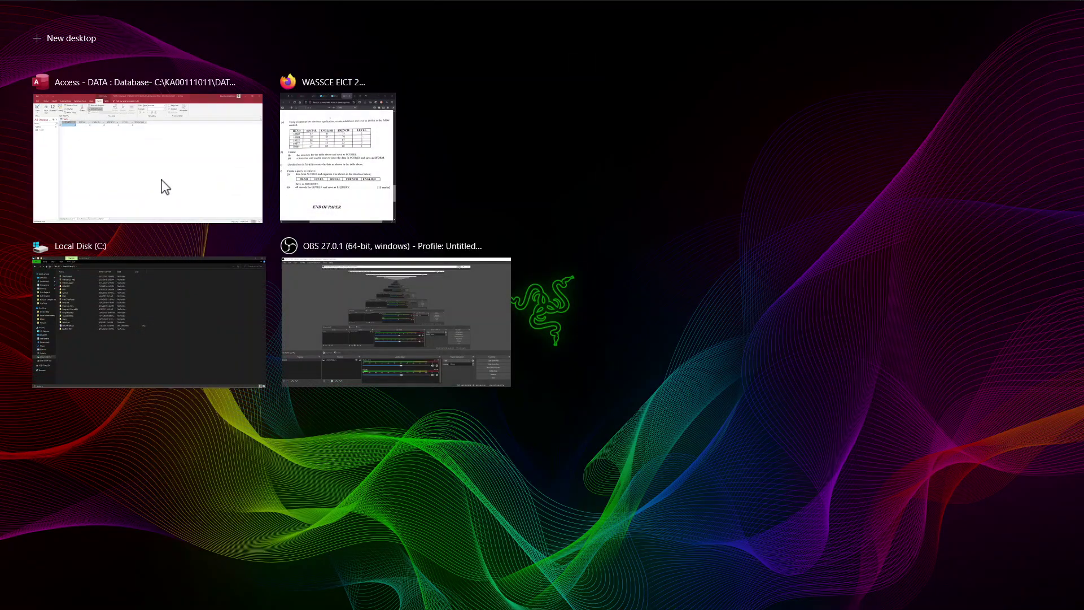
{"action": "right_click", "coordinate": [161, 181]}
{"action": "left_click", "coordinate": [188, 193]}
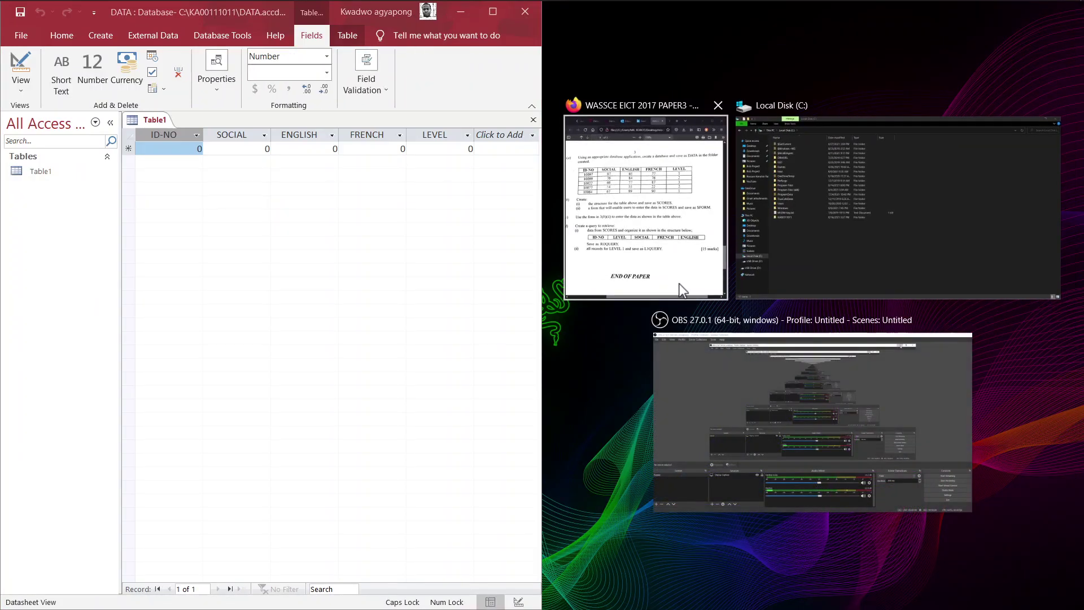
{"action": "left_click", "coordinate": [773, 214]}
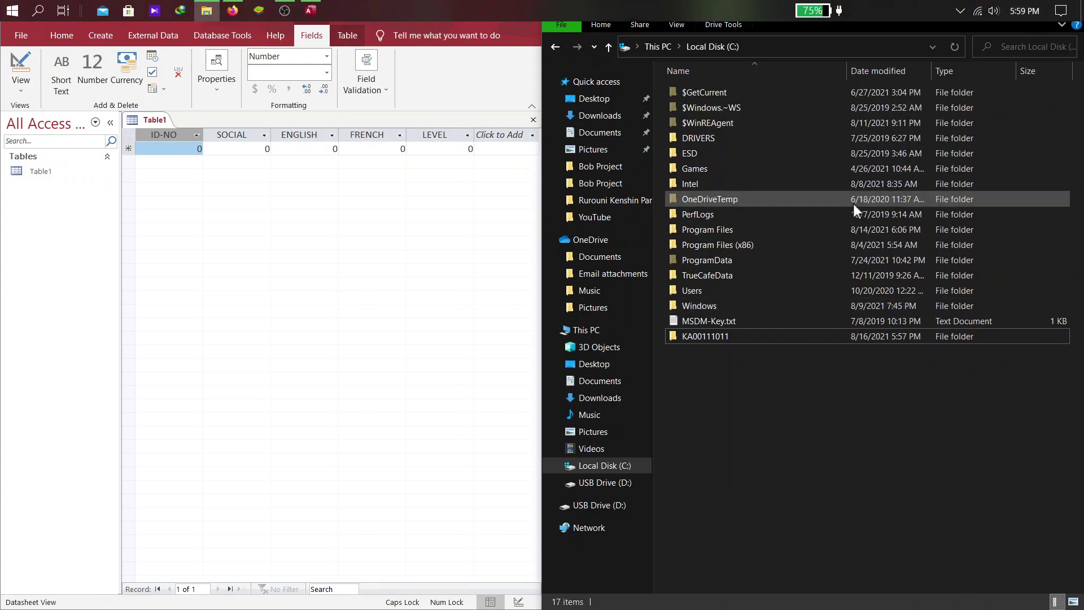
{"action": "key", "text": "super+Tab"}
{"action": "left_click", "coordinate": [311, 152]}
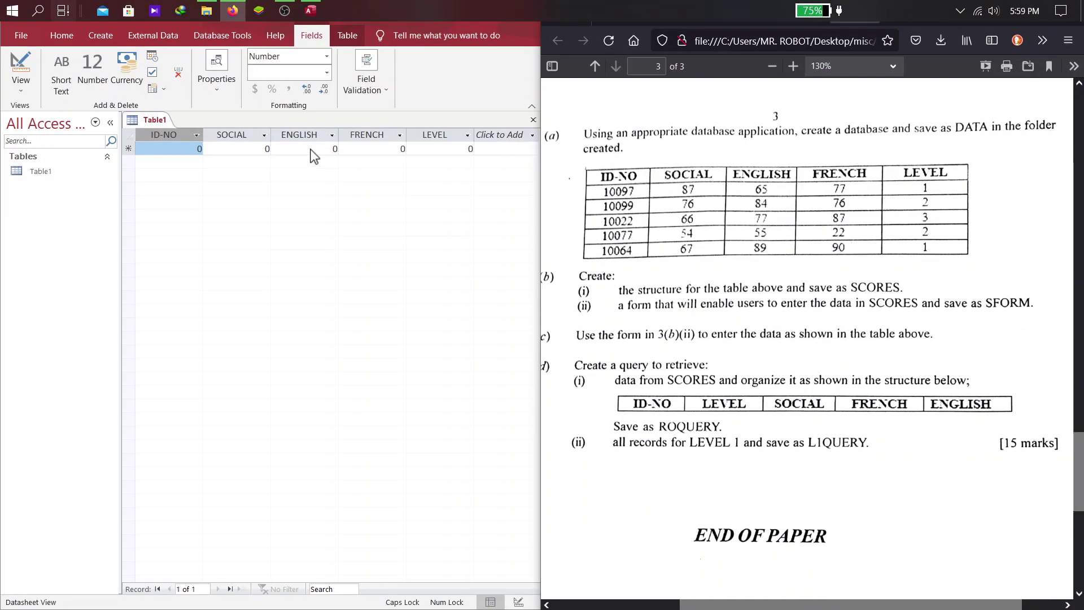
{"action": "scroll", "coordinate": [708, 309], "scroll_direction": "left", "scroll_amount": 1}
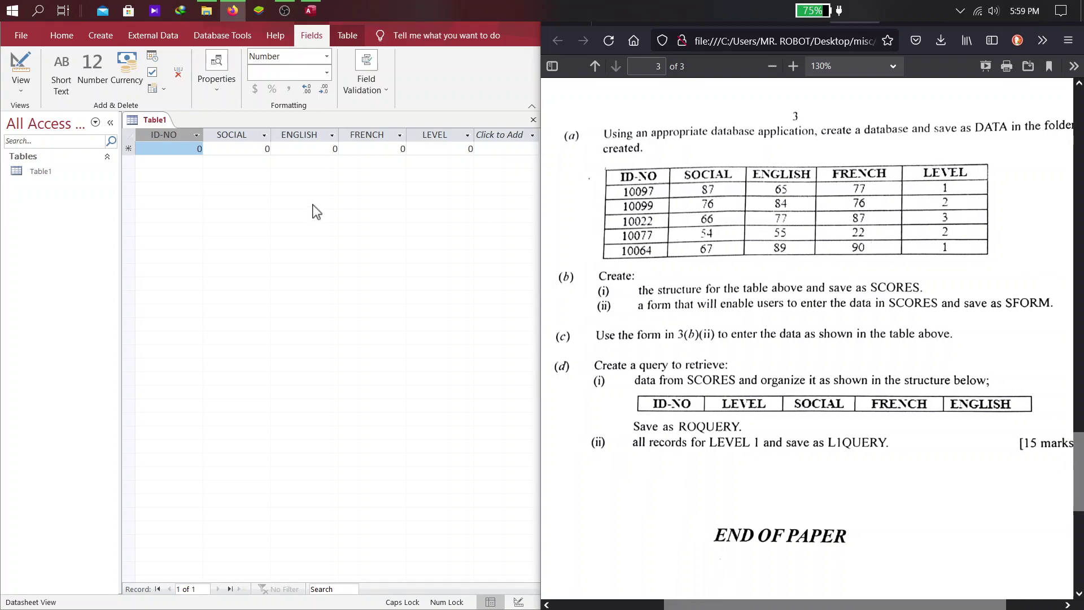
Save Table1 with the table name SCORES
{"action": "right_click", "coordinate": [155, 120]}
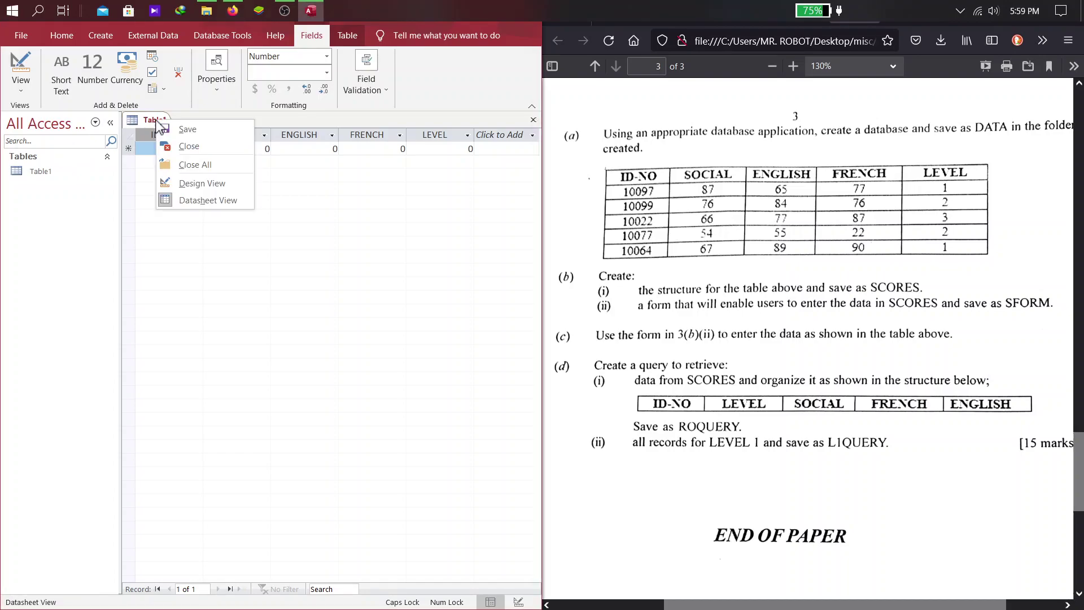
{"action": "left_click", "coordinate": [188, 131]}
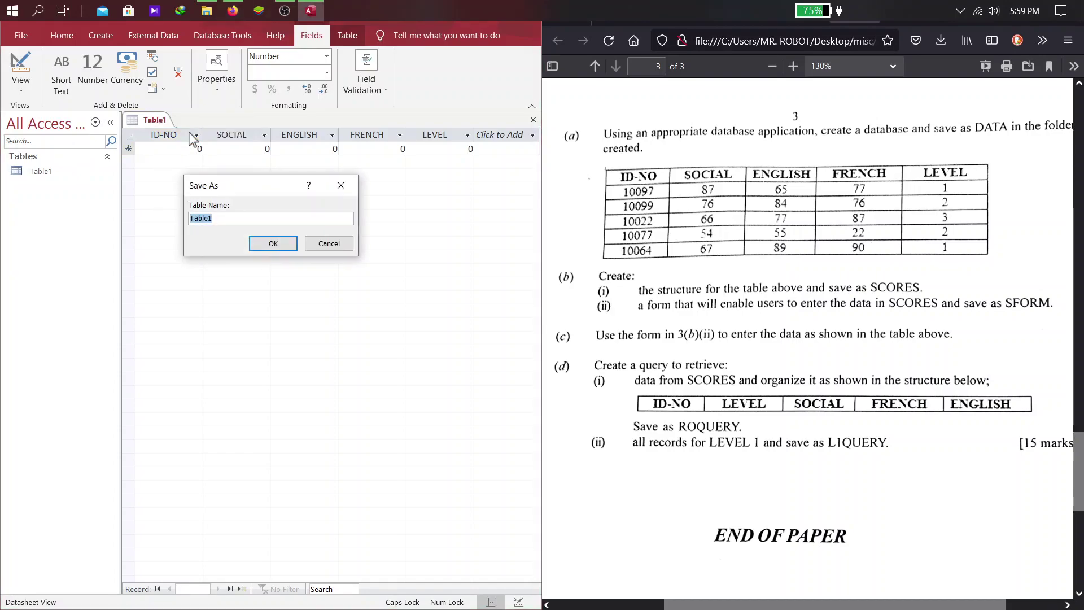
{"action": "type", "text": "SCORES"}
{"action": "key", "text": "Return"}
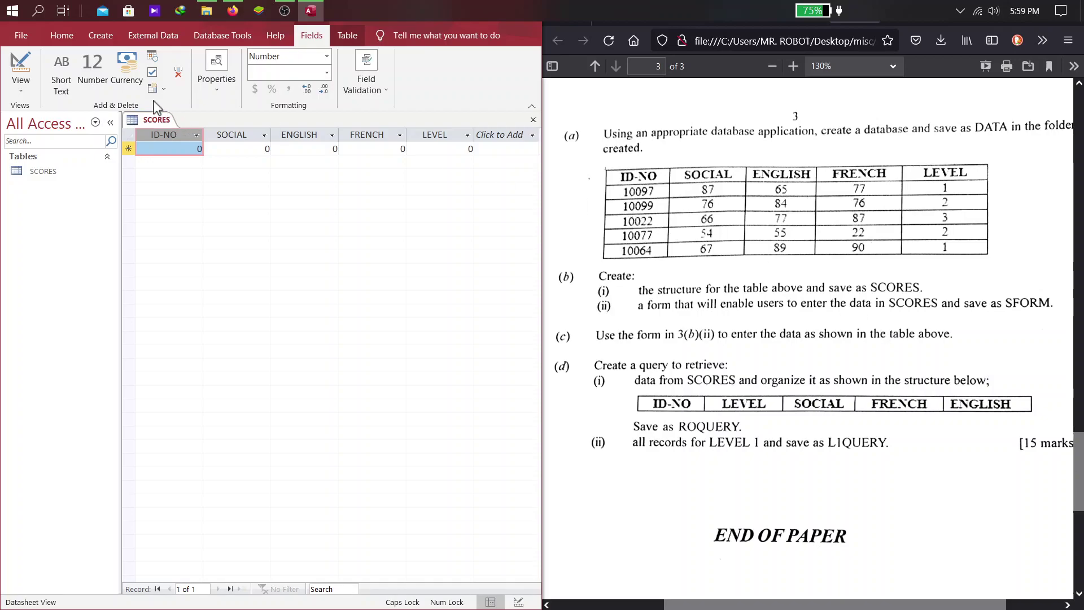
Create a form from the SCORES table and switch it to Form View
{"action": "left_click", "coordinate": [101, 37]}
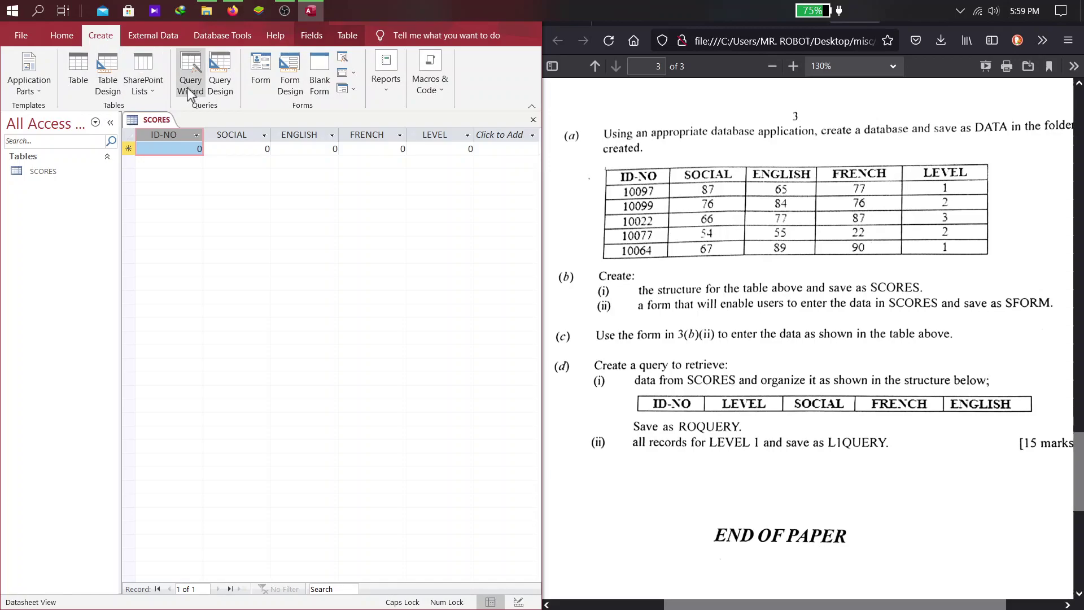
{"action": "left_click", "coordinate": [252, 80]}
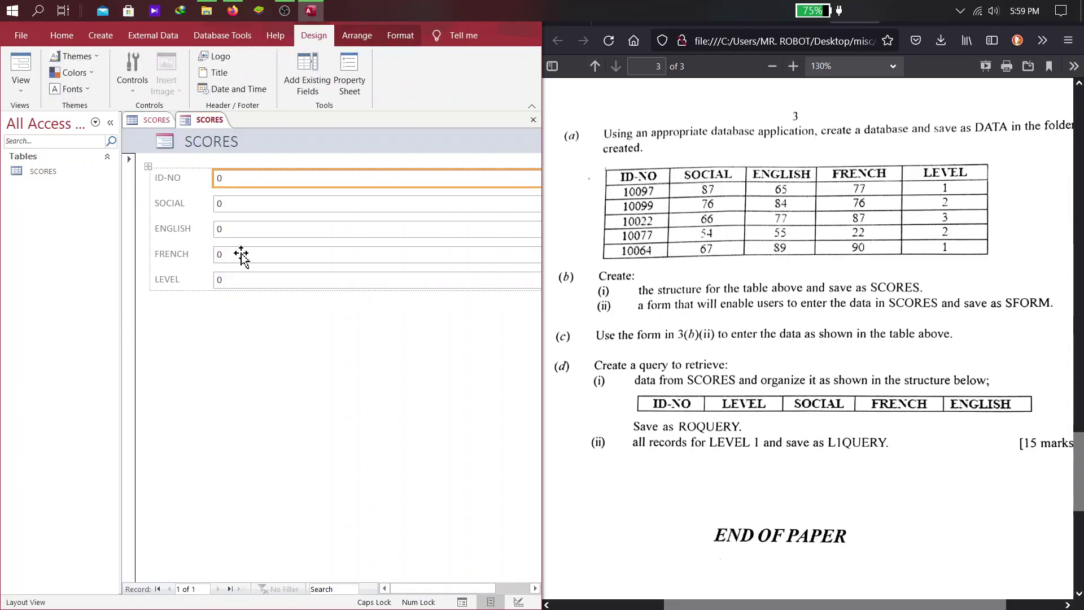
{"action": "left_click", "coordinate": [21, 85]}
{"action": "left_click", "coordinate": [42, 116]}
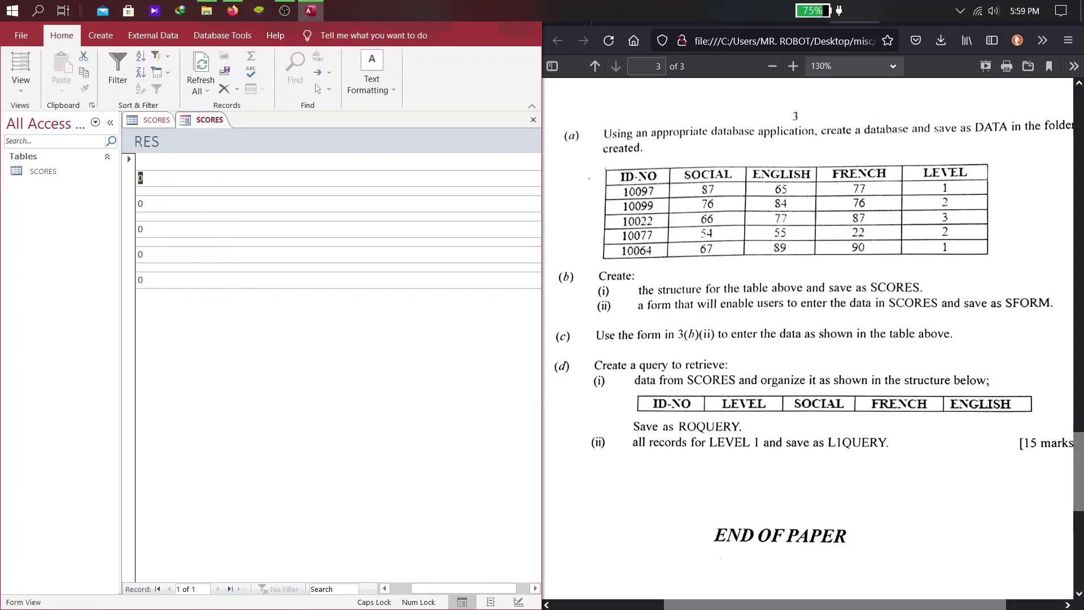
Close the form, save it as SFORM, and reopen SFORM from the navigation pane
{"action": "middle_click", "coordinate": [219, 123]}
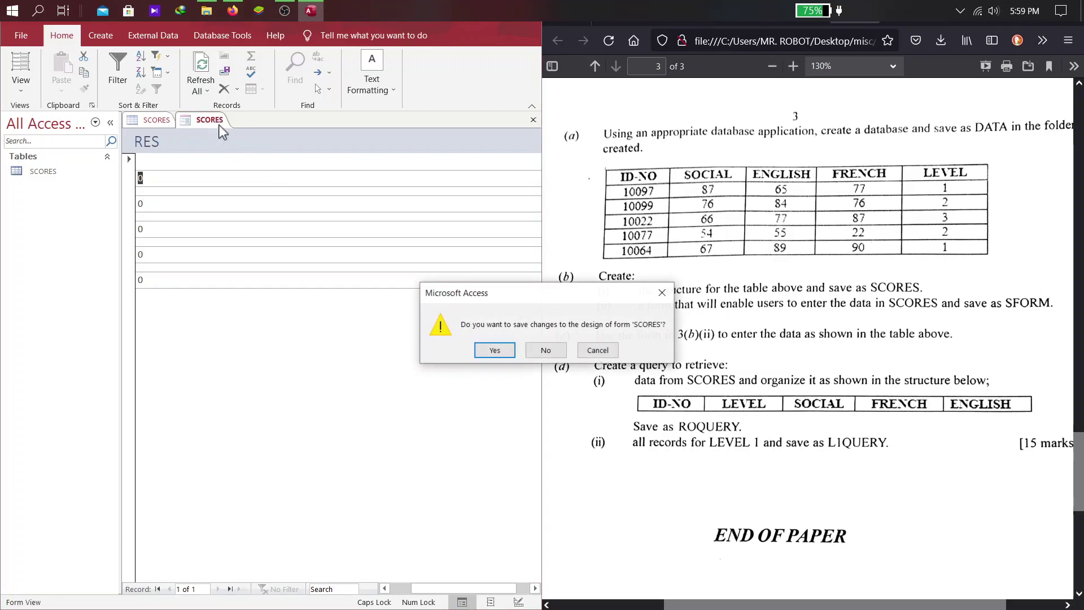
{"action": "left_click", "coordinate": [495, 357]}
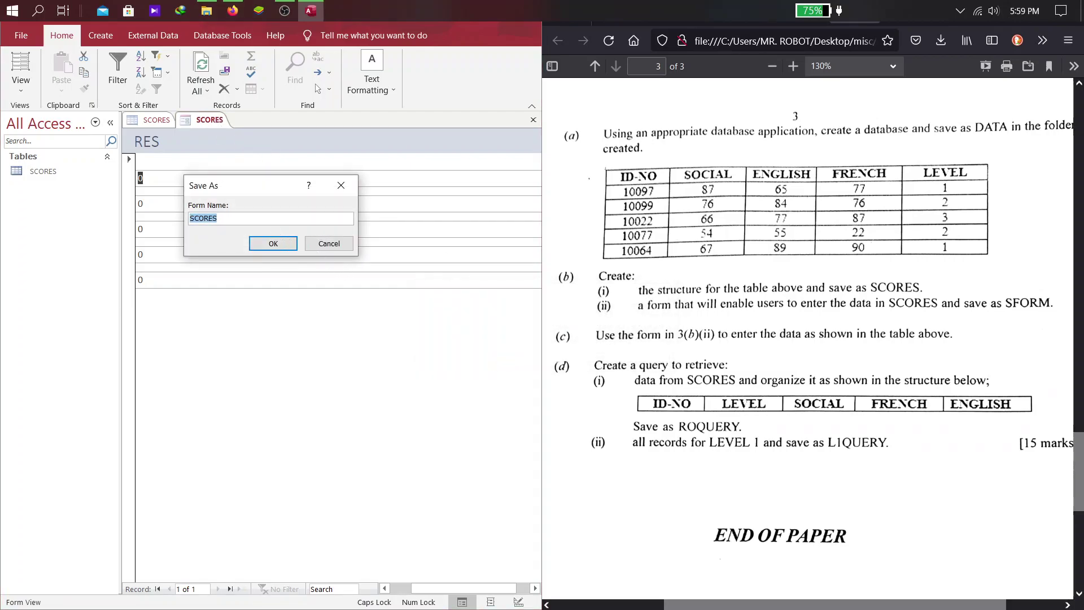
{"action": "type", "text": "SFORM"}
{"action": "key", "text": "Return"}
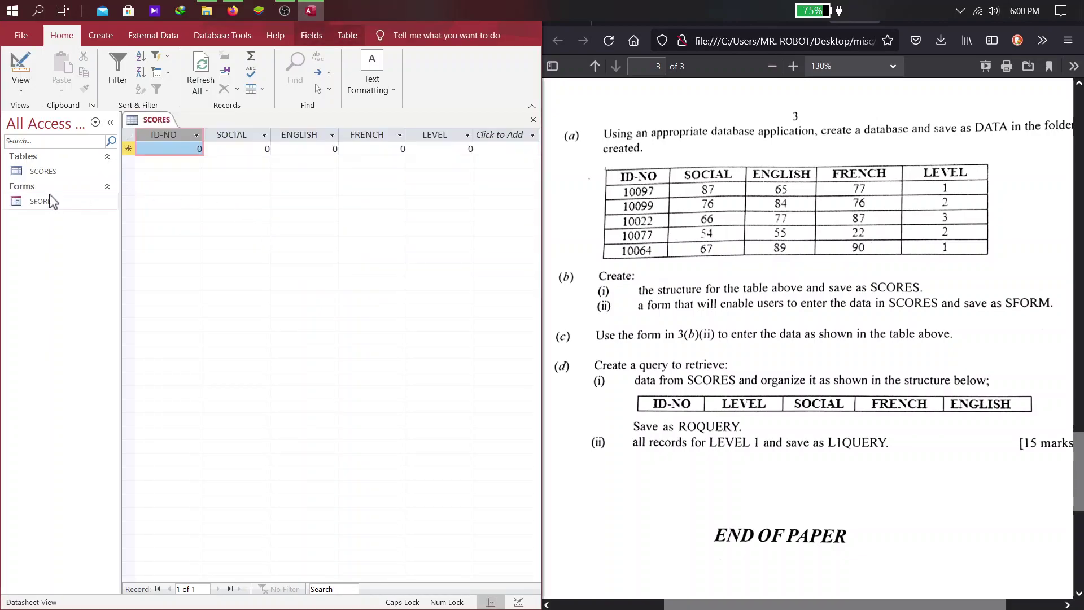
{"action": "double_click", "coordinate": [42, 201]}
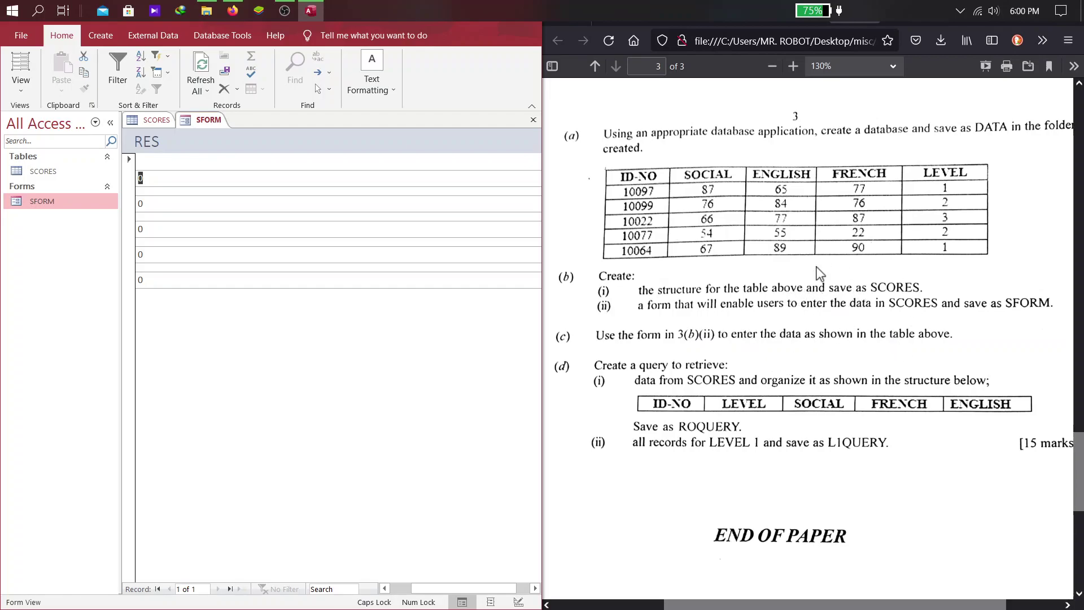
Enter the score values through SFORM, such as 90 and LEVEL 1, then reopen SFORM to check
{"action": "key", "text": "F2"}
{"action": "key", "text": "BackSpace"}
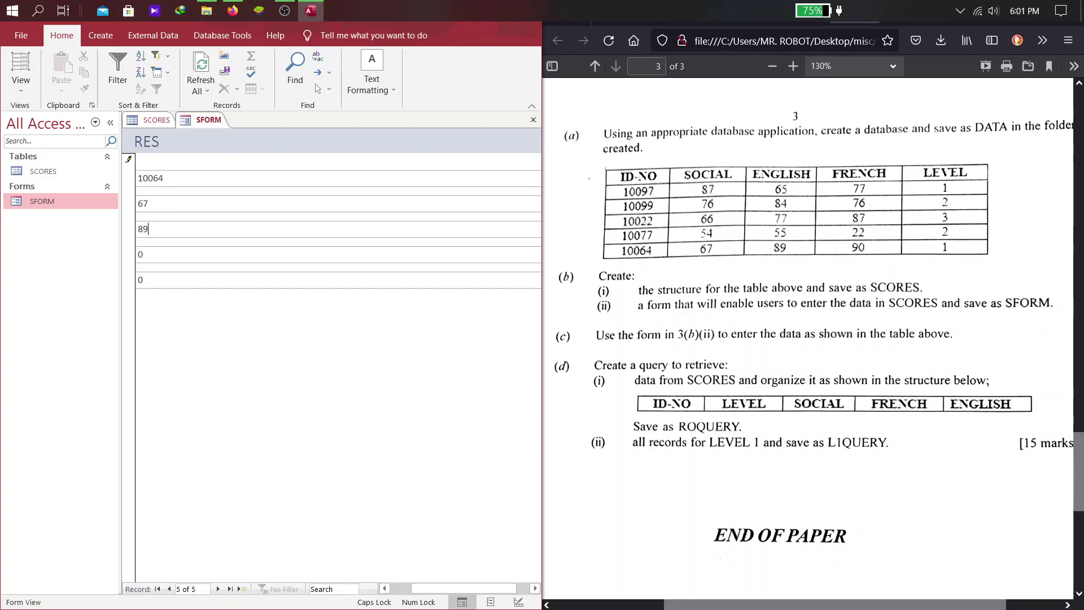
{"action": "key", "text": "Tab"}
{"action": "type", "text": "90"}
{"action": "key", "text": "Tab"}
{"action": "type", "text": "13"}
{"action": "key", "text": "BackSpace"}
{"action": "middle_click", "coordinate": [204, 119]}
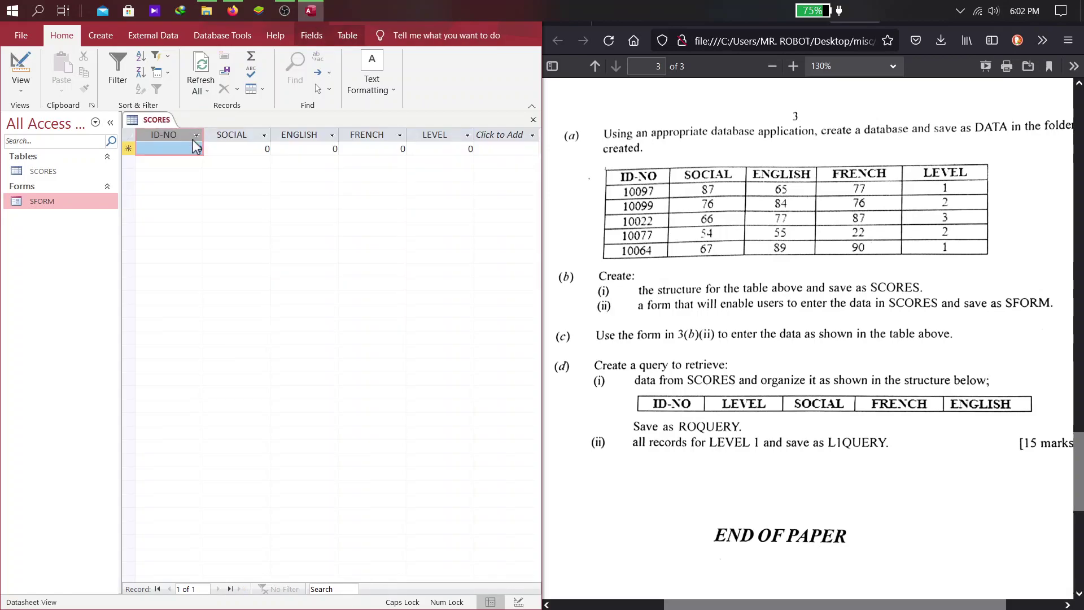
{"action": "double_click", "coordinate": [19, 199]}
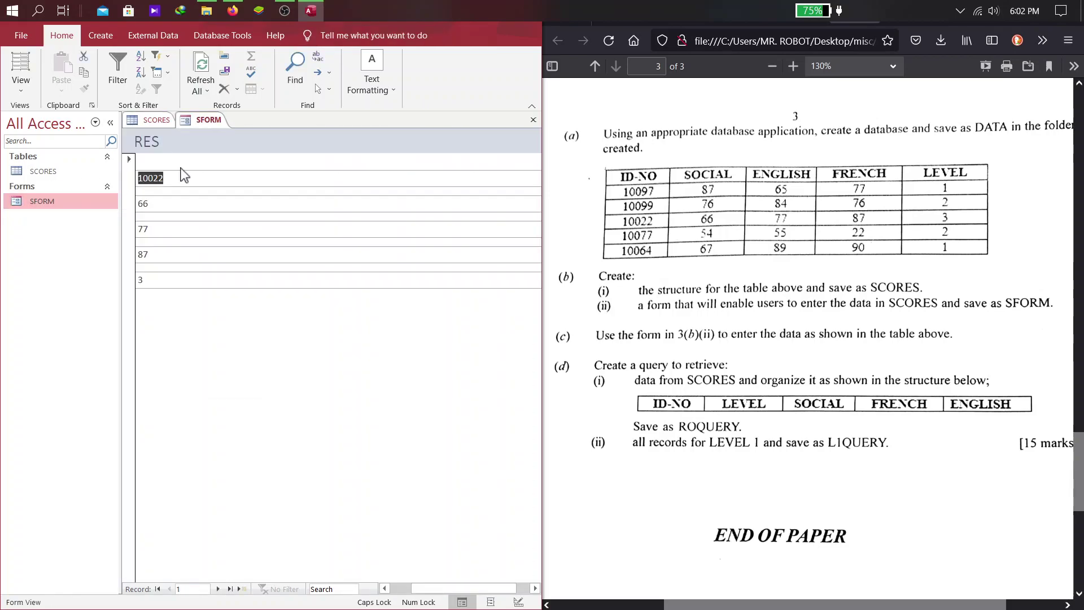
Close SFORM, reopen the SCORES table to check its five records, and maximize Access
{"action": "left_click", "coordinate": [530, 121]}
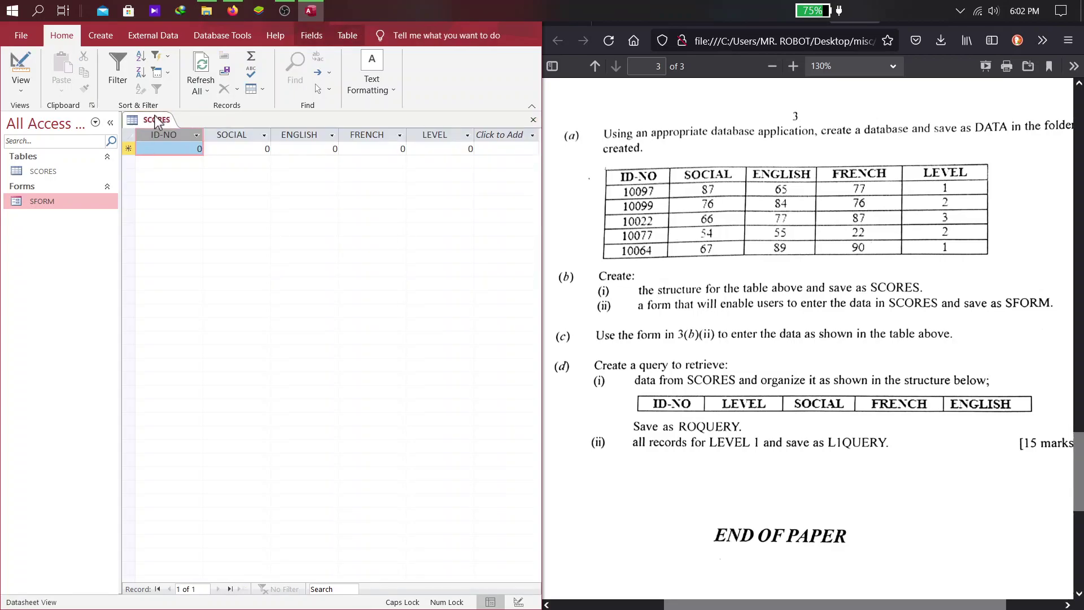
{"action": "key", "text": "ctrl+w"}
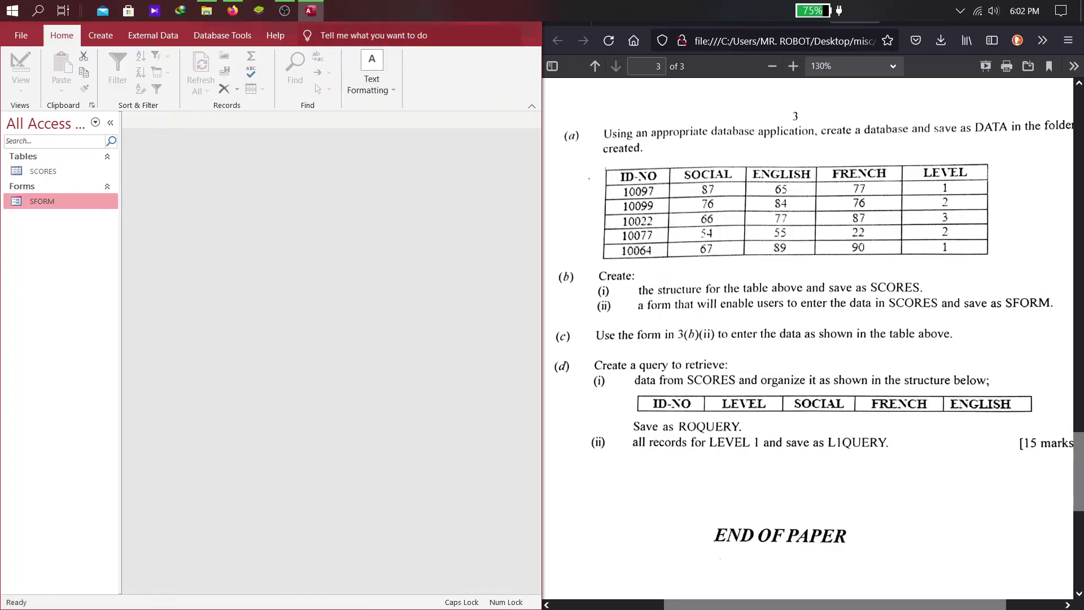
{"action": "double_click", "coordinate": [41, 171]}
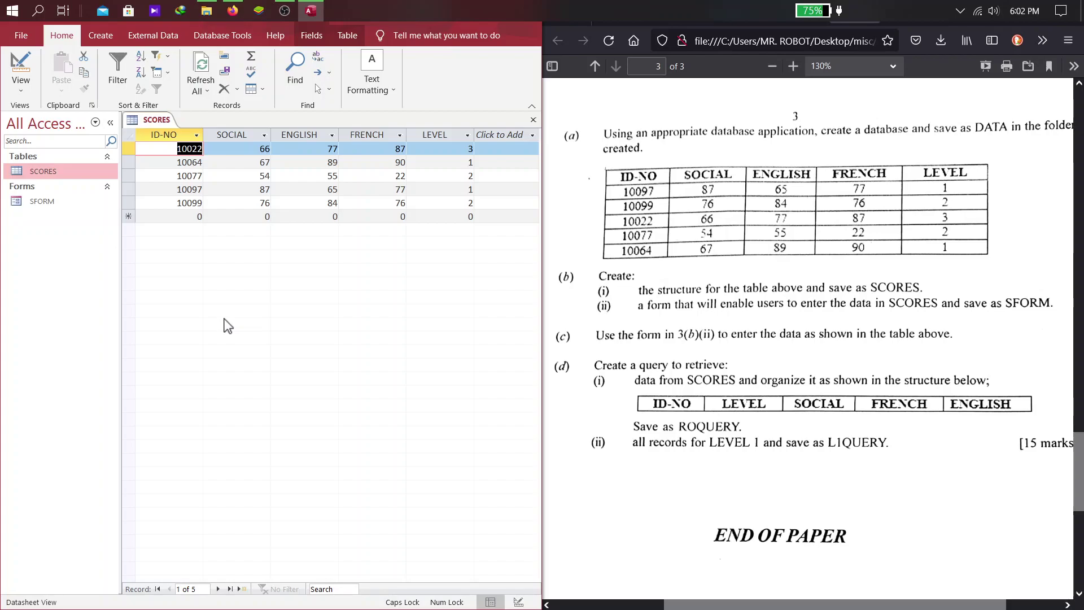
{"action": "left_click", "coordinate": [669, 387]}
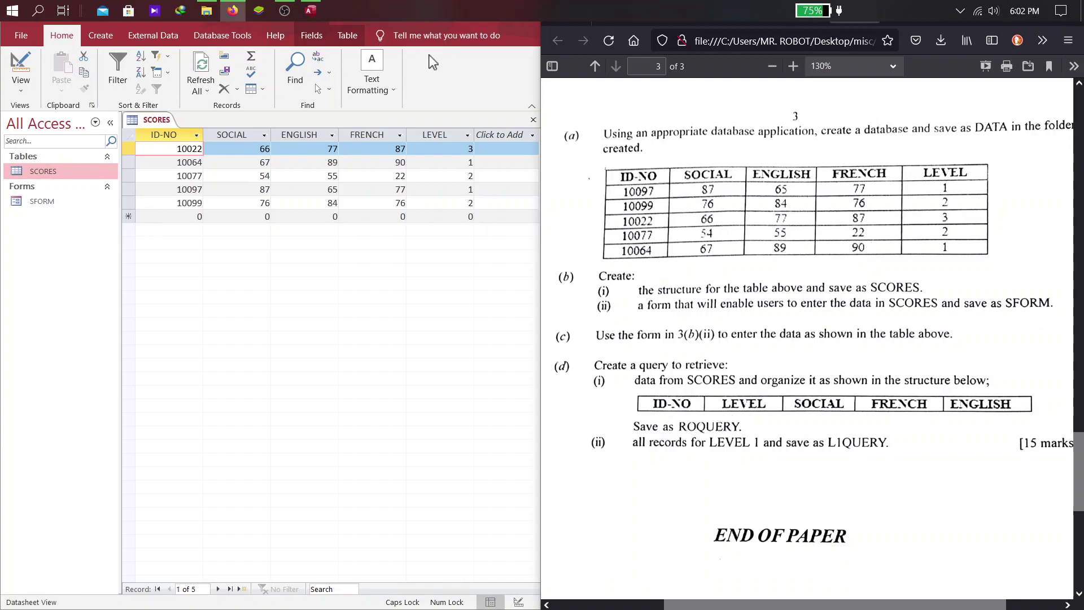
{"action": "left_click", "coordinate": [519, 52]}
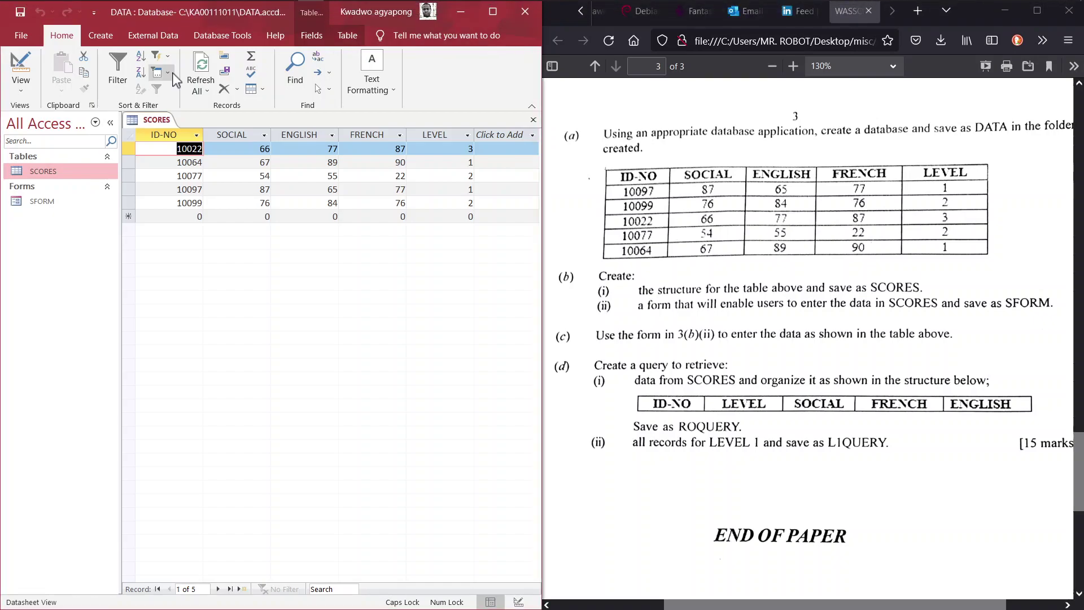
{"action": "double_click", "coordinate": [164, 17]}
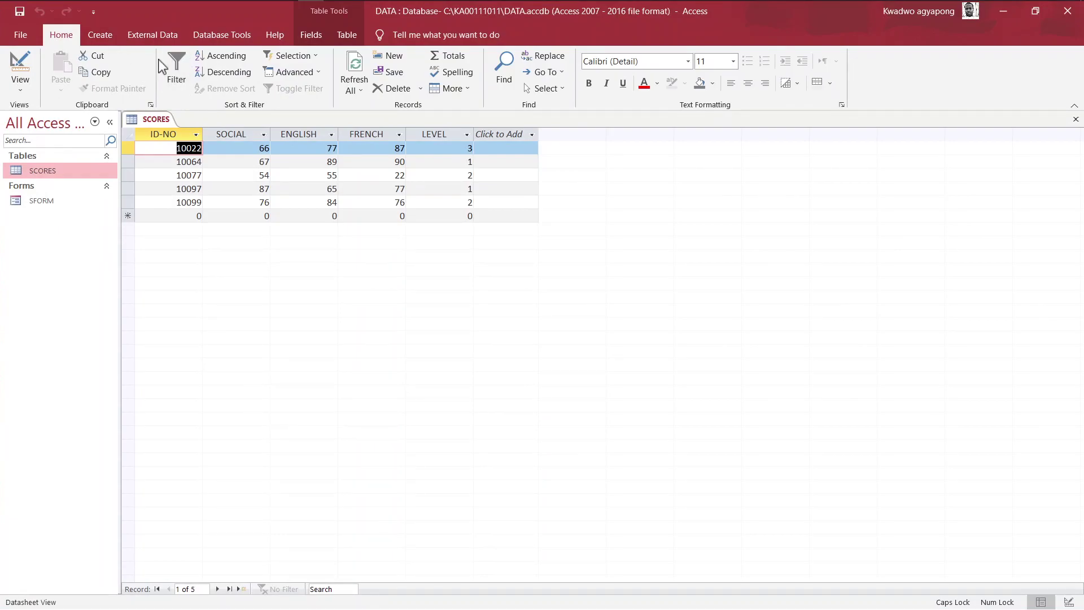
Start a new Query Design with the SCORES table added and Show Table closed
{"action": "left_click", "coordinate": [101, 39]}
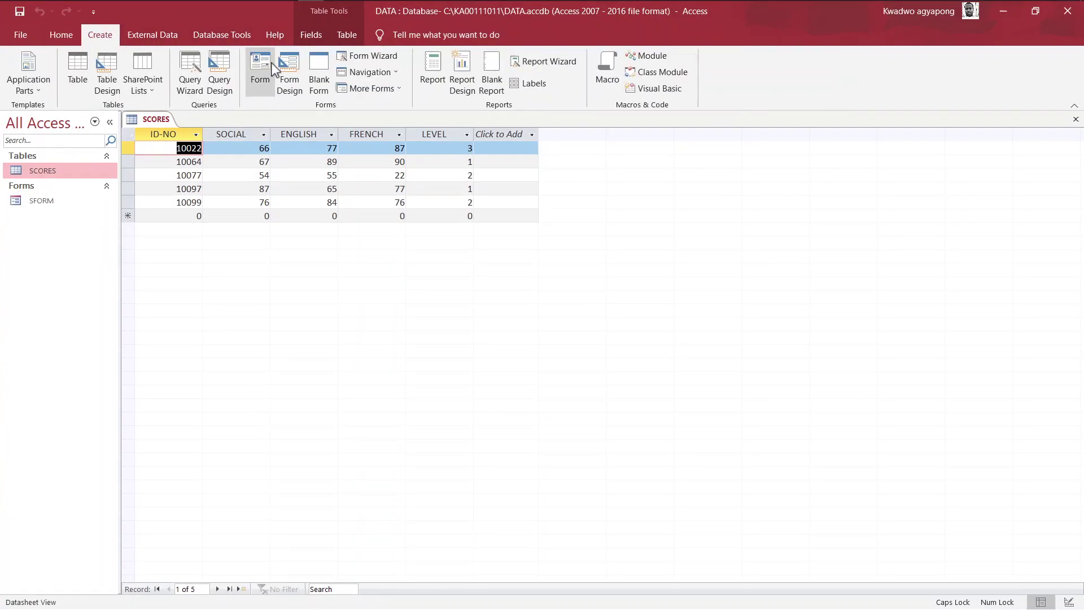
{"action": "left_click", "coordinate": [220, 90]}
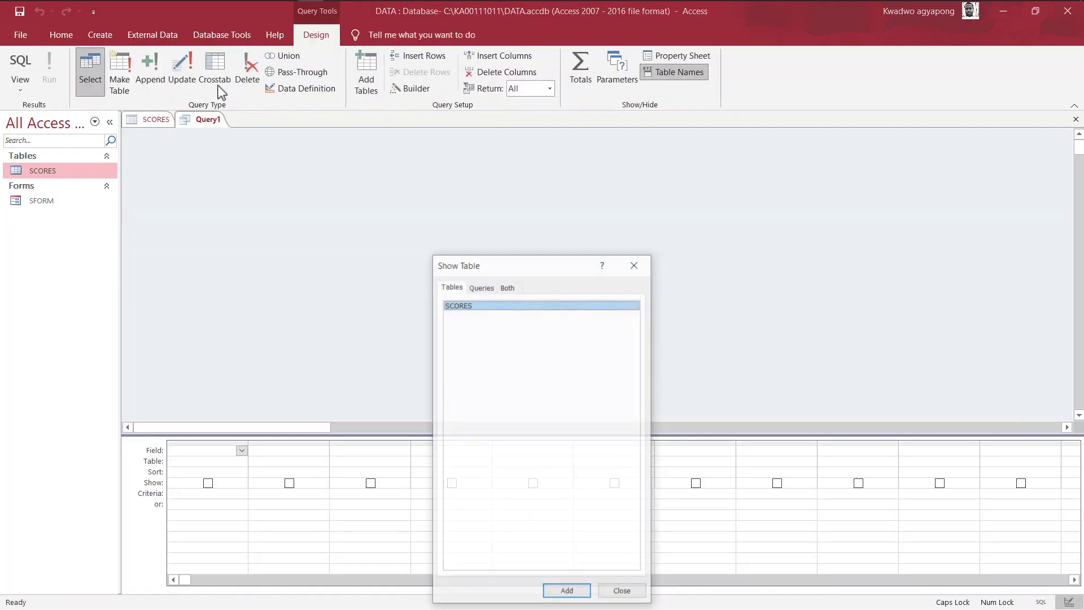
{"action": "left_click_drag", "start_coordinate": [499, 268], "coordinate": [423, 129]}
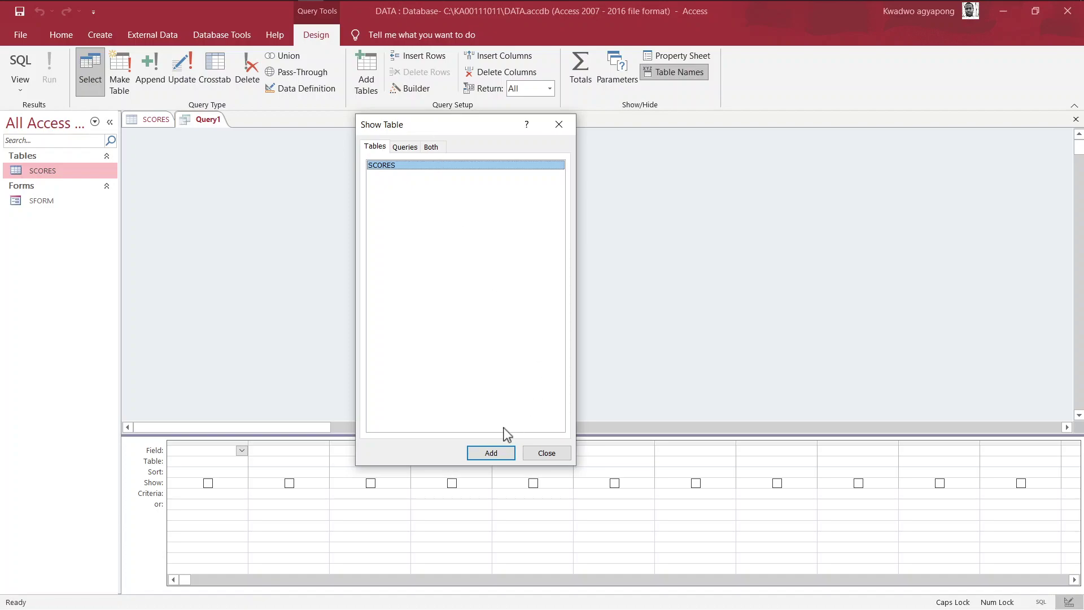
{"action": "left_click", "coordinate": [484, 452]}
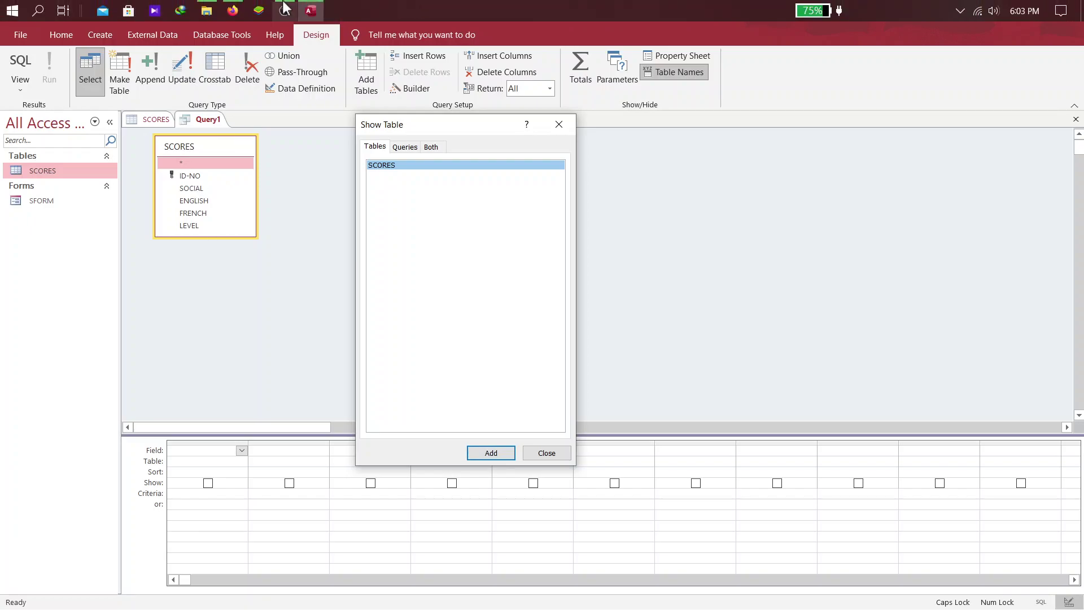
{"action": "left_click", "coordinate": [282, 8]}
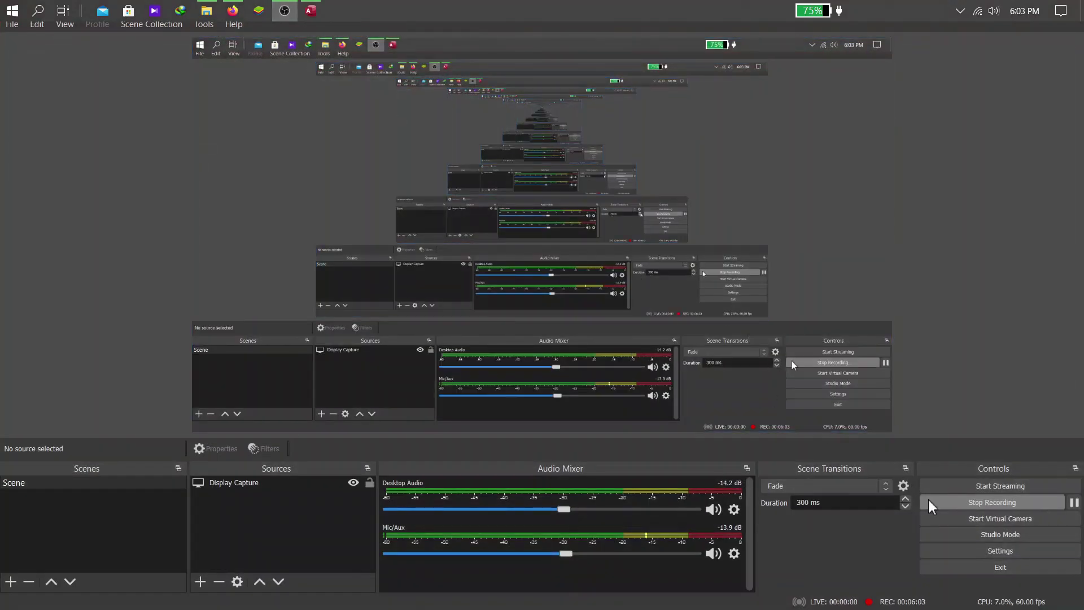
{"action": "key", "text": "super+Tab"}
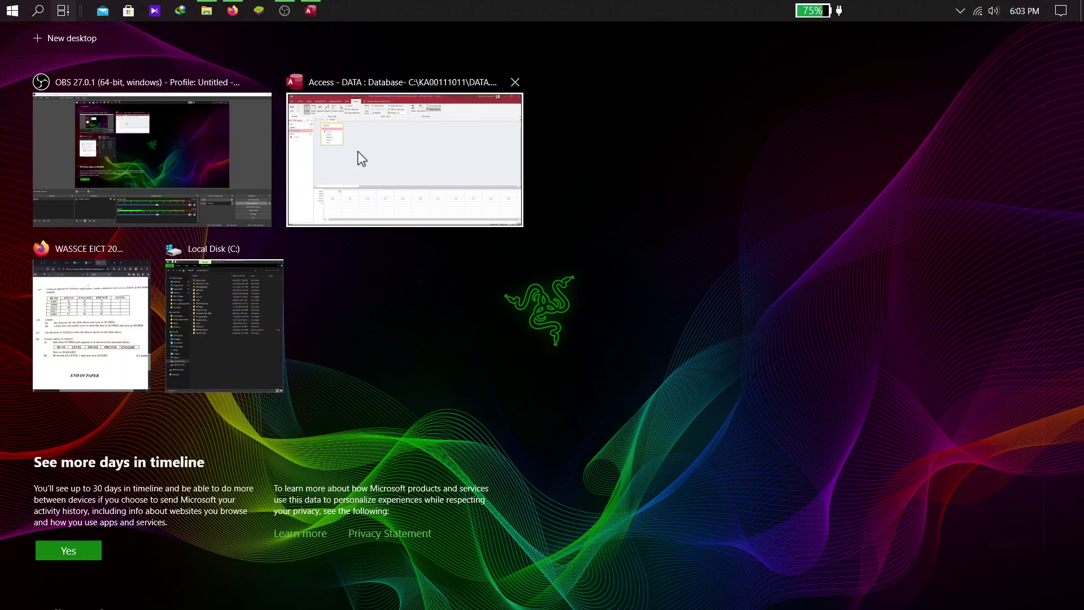
{"action": "left_click", "coordinate": [359, 158]}
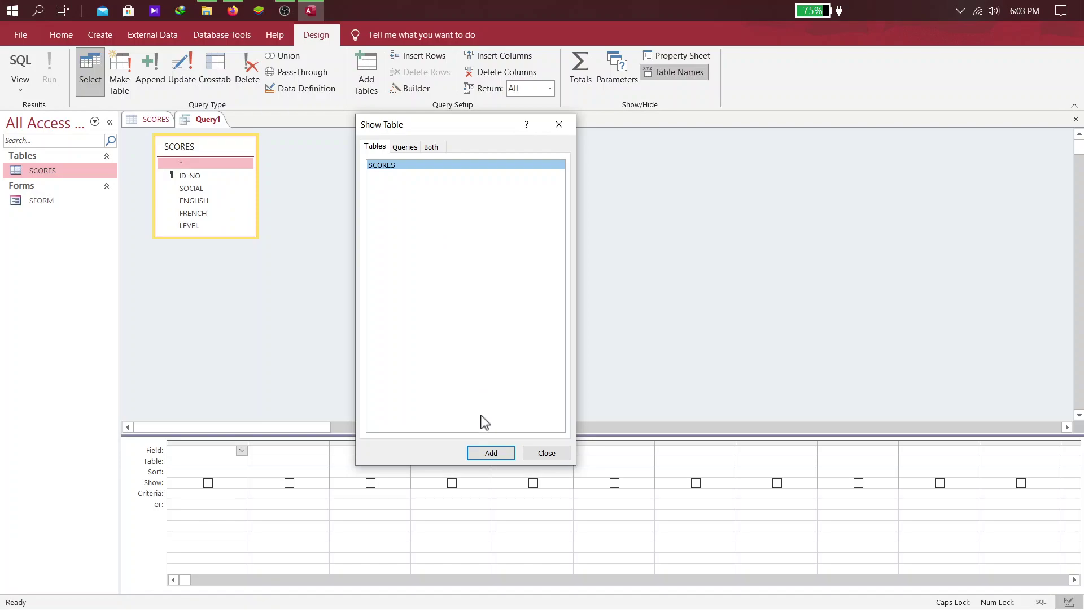
{"action": "left_click", "coordinate": [550, 455]}
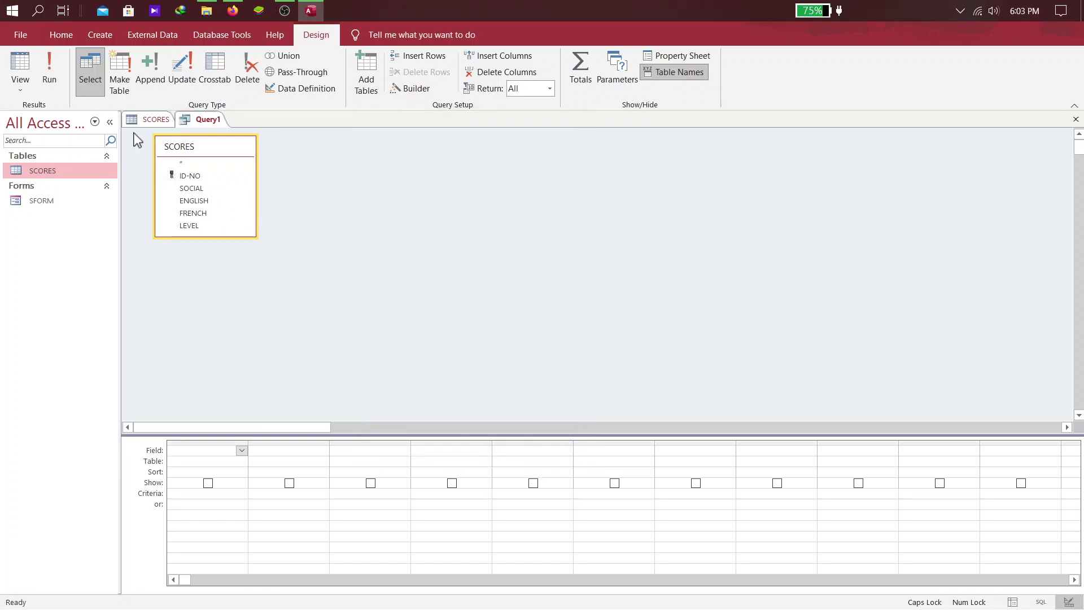
Switch Query1 to SQL View and place the cursor in the SELECT statement
{"action": "left_click", "coordinate": [23, 87]}
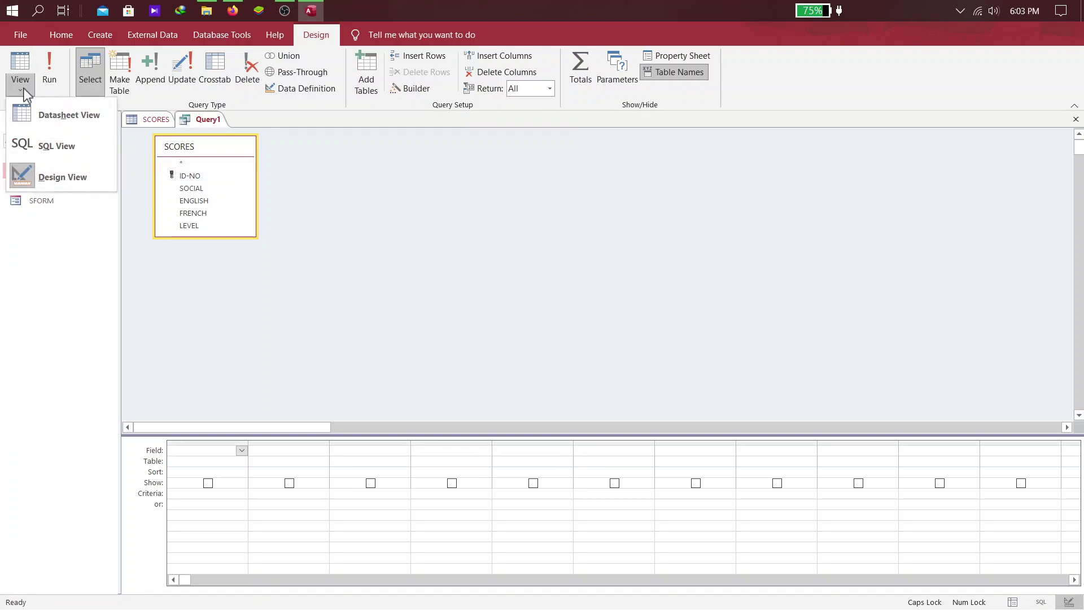
{"action": "left_click", "coordinate": [66, 152]}
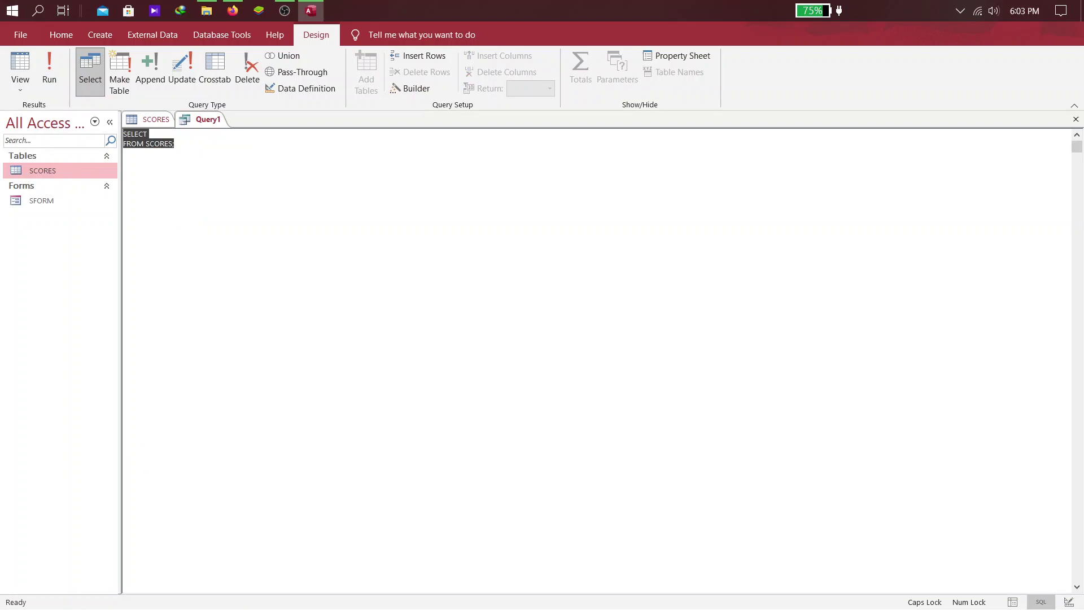
{"action": "left_click", "coordinate": [125, 134]}
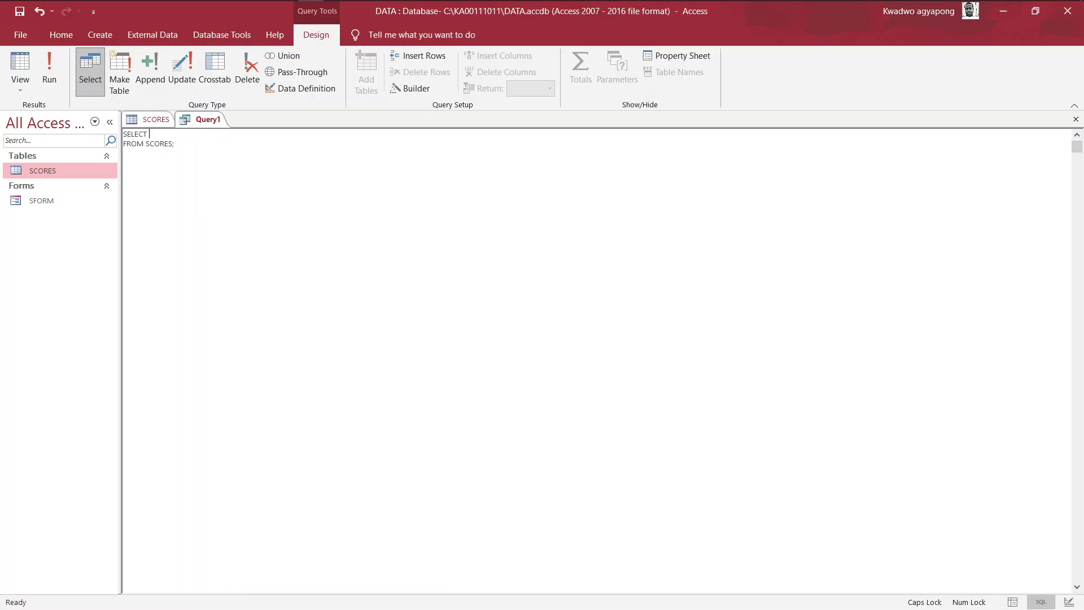
Snap Access to the left half, with the Firefox exam paper on the right
{"action": "key", "text": "super+Tab"}
{"action": "right_click", "coordinate": [180, 206]}
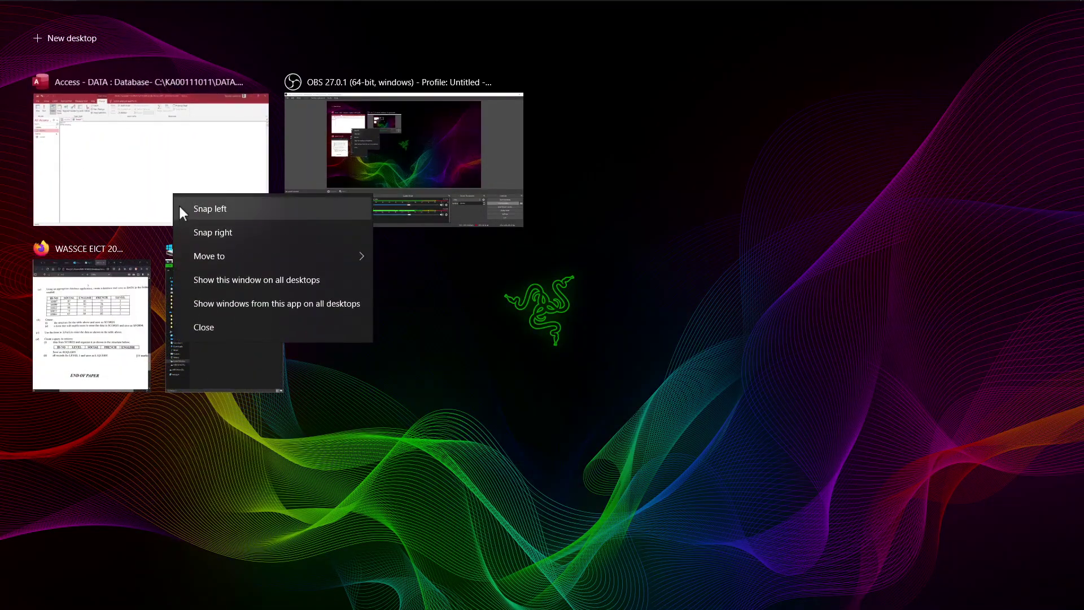
{"action": "left_click", "coordinate": [198, 213]}
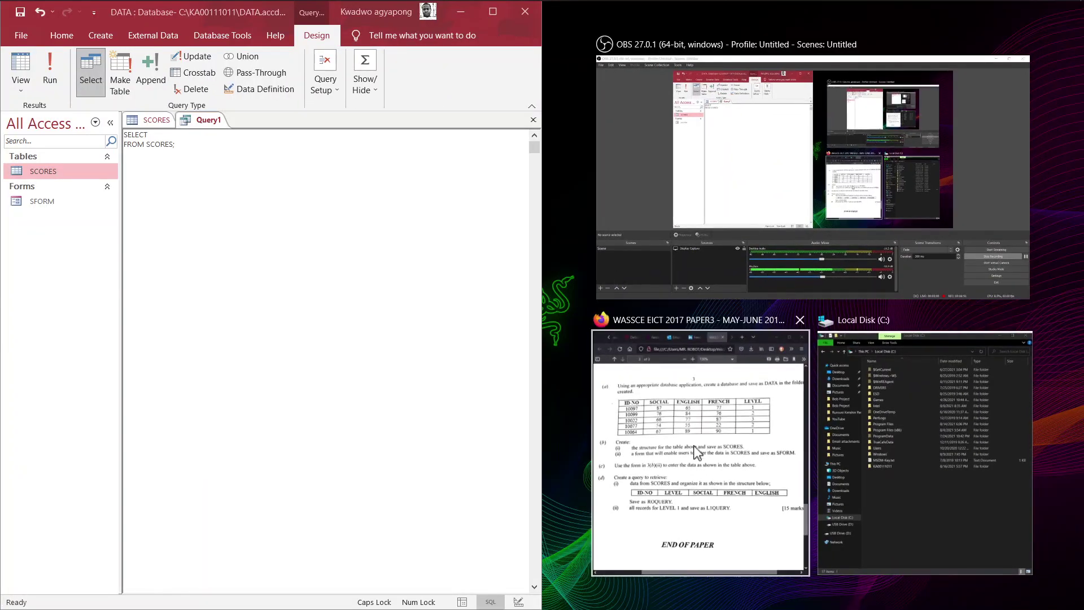
{"action": "left_click", "coordinate": [699, 451]}
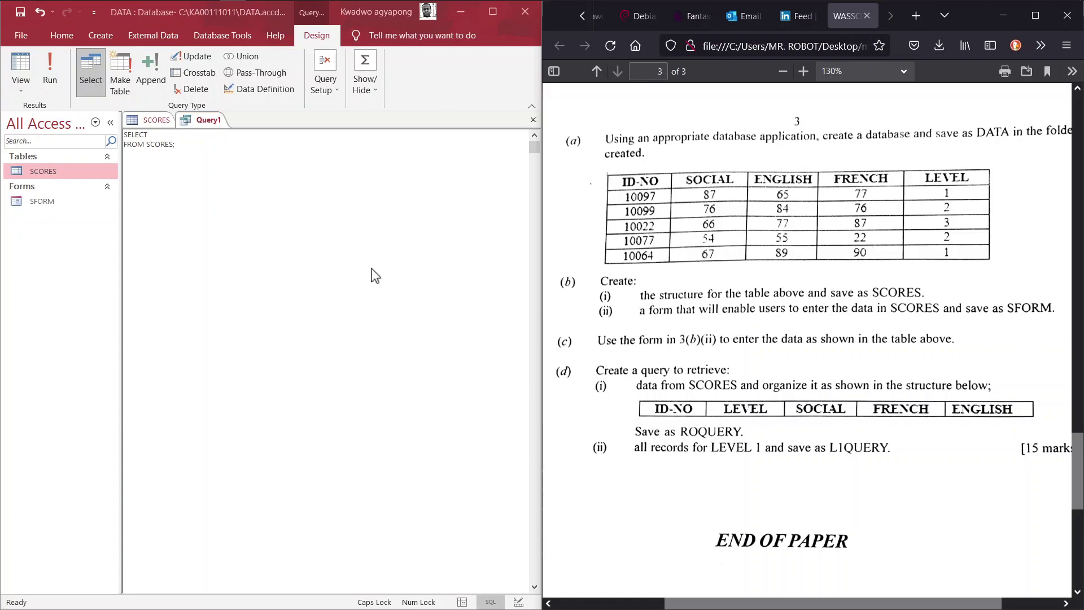
{"action": "left_click", "coordinate": [152, 135]}
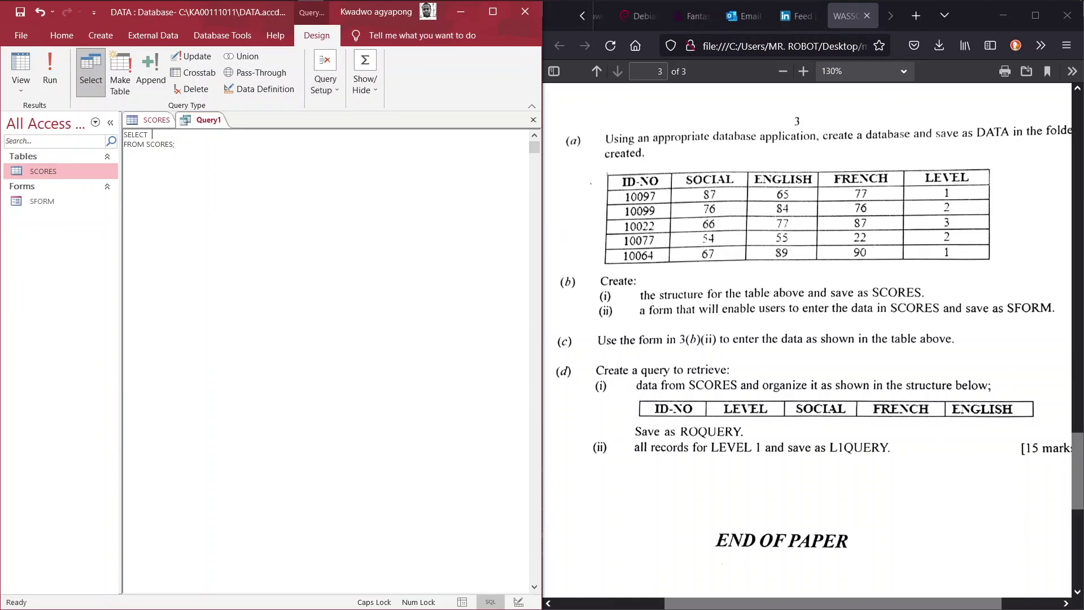
Edit the SQL to select SCORES.[ID-NO], LEVEL, SOCIAL, FRENCH, ENGLISH FROM SCORES
{"action": "key", "text": "Delete"}
{"action": "type", "text": "S"}
{"action": "key", "text": "Return"}
{"action": "type", "text": "CORE"}
{"action": "type", "text": "ID-NO"}
{"action": "type", "text": "], SCORES"}
{"action": "type", "text": ".LEVEL"}
{"action": "type", "text": "CEORES"}
{"action": "key", "text": "BackSpace"}
{"action": "key", "text": "BackSpace"}
{"action": "key", "text": "BackSpace"}
{"action": "key", "text": "BackSpace"}
{"action": "type", "text": "ORES."}
{"action": "type", "text": "SOCIAL"}
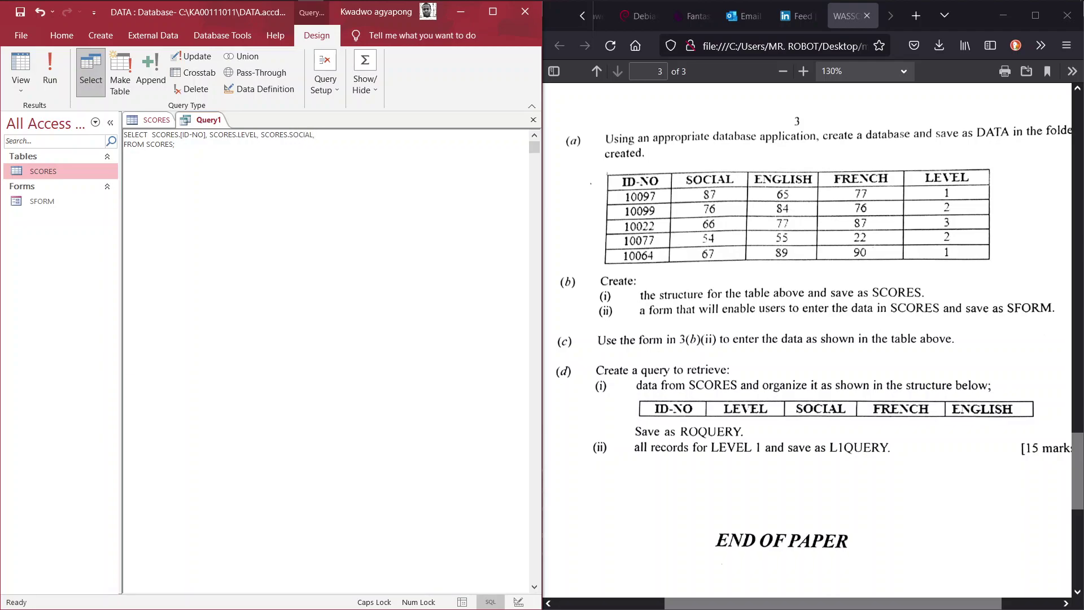
{"action": "type", "text": ", SCORES.FRENCH, SCORES.ENGLISH"}
Run the query to check its five records, then save it as ROQUERY
{"action": "left_click", "coordinate": [45, 74]}
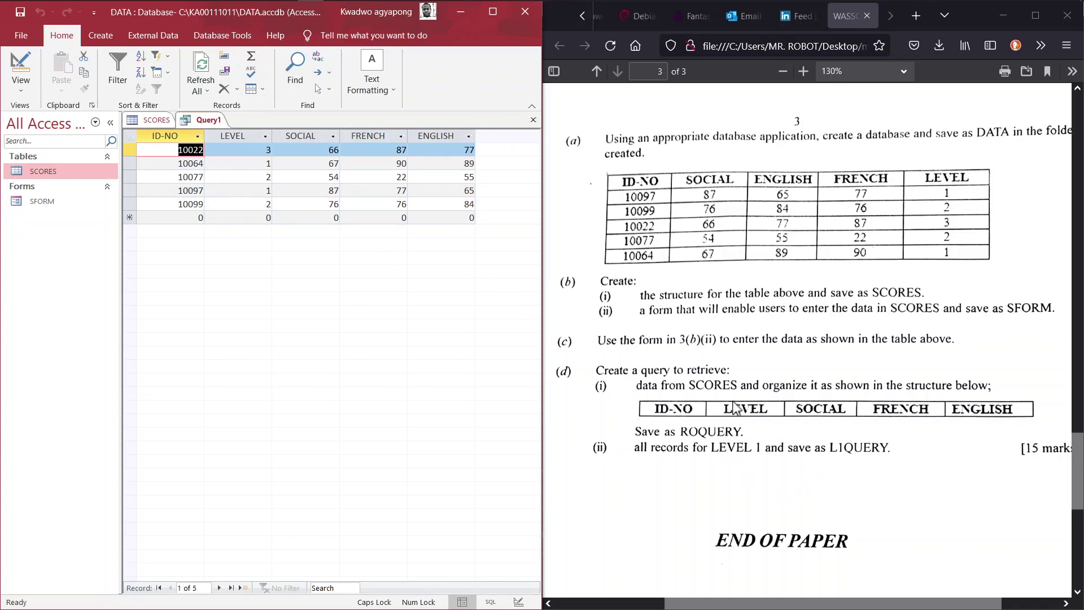
{"action": "right_click", "coordinate": [210, 120]}
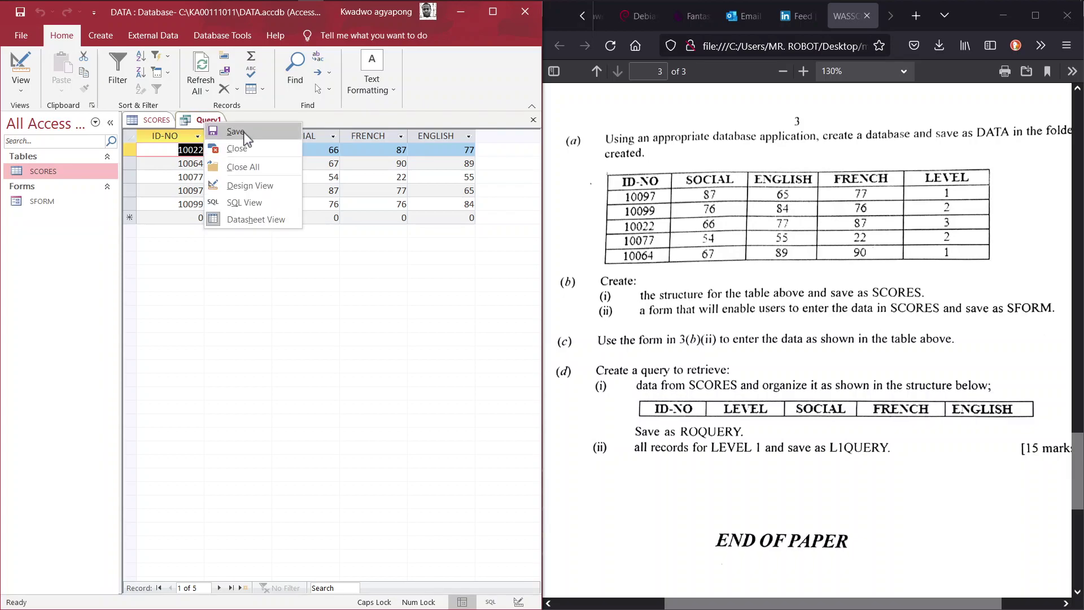
{"action": "left_click", "coordinate": [243, 130]}
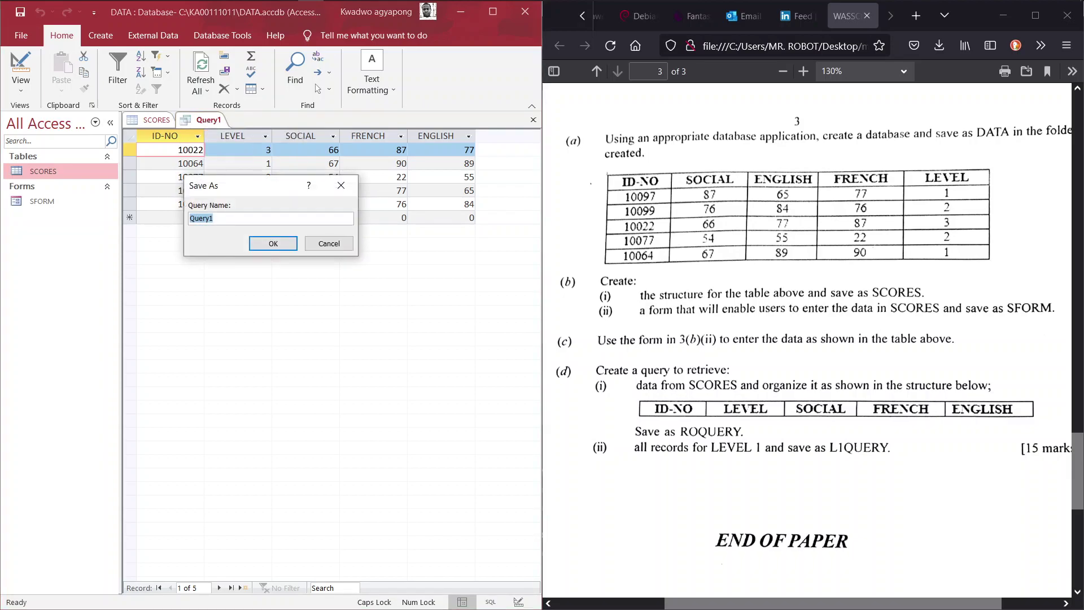
{"action": "type", "text": "ROQUERY"}
{"action": "key", "text": "Return"}
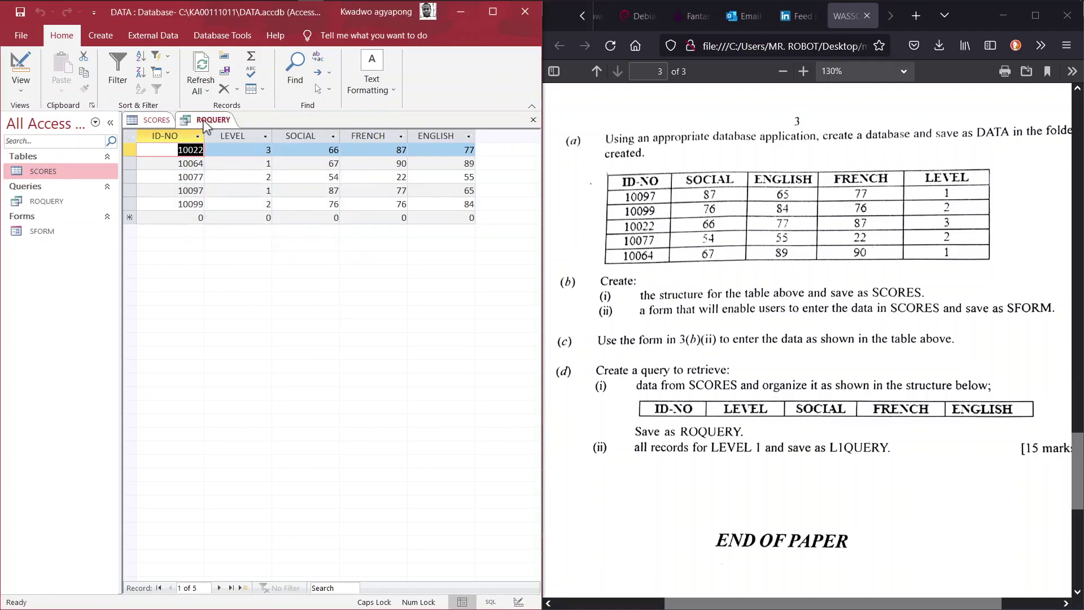
Close ROQUERY and start a new query design, removing the duplicate SCORES_1 table
{"action": "left_click", "coordinate": [533, 120]}
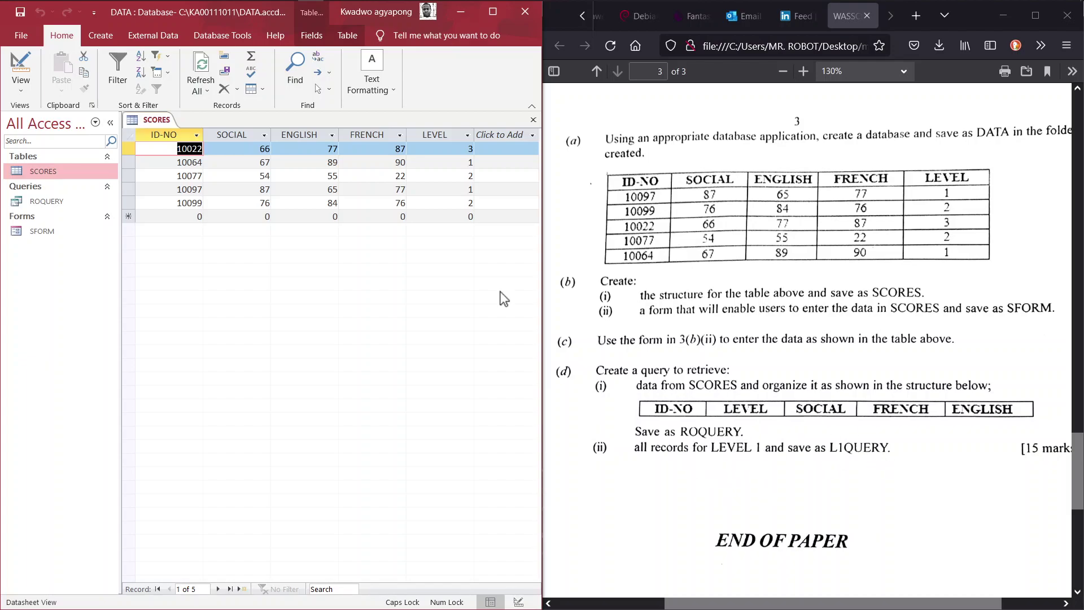
{"action": "left_click", "coordinate": [100, 36]}
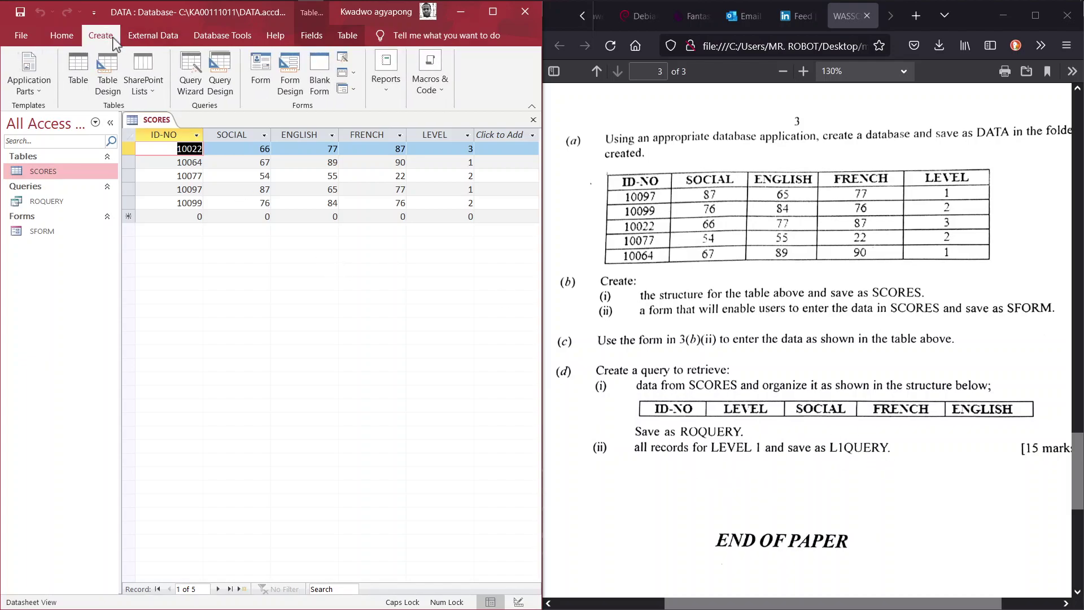
{"action": "left_click", "coordinate": [214, 91]}
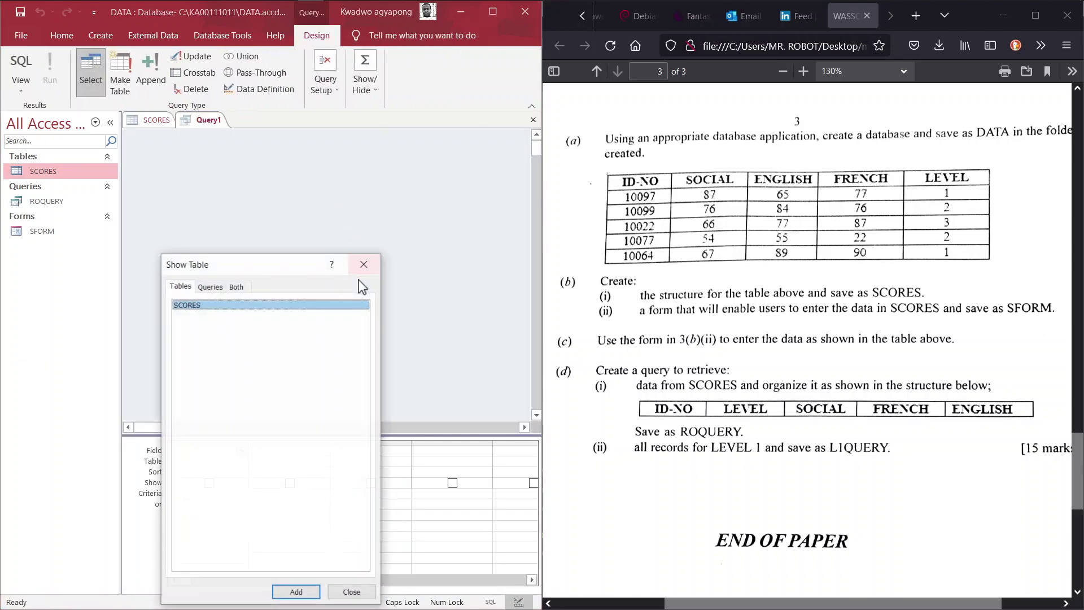
{"action": "left_click_drag", "start_coordinate": [280, 264], "coordinate": [277, 158]}
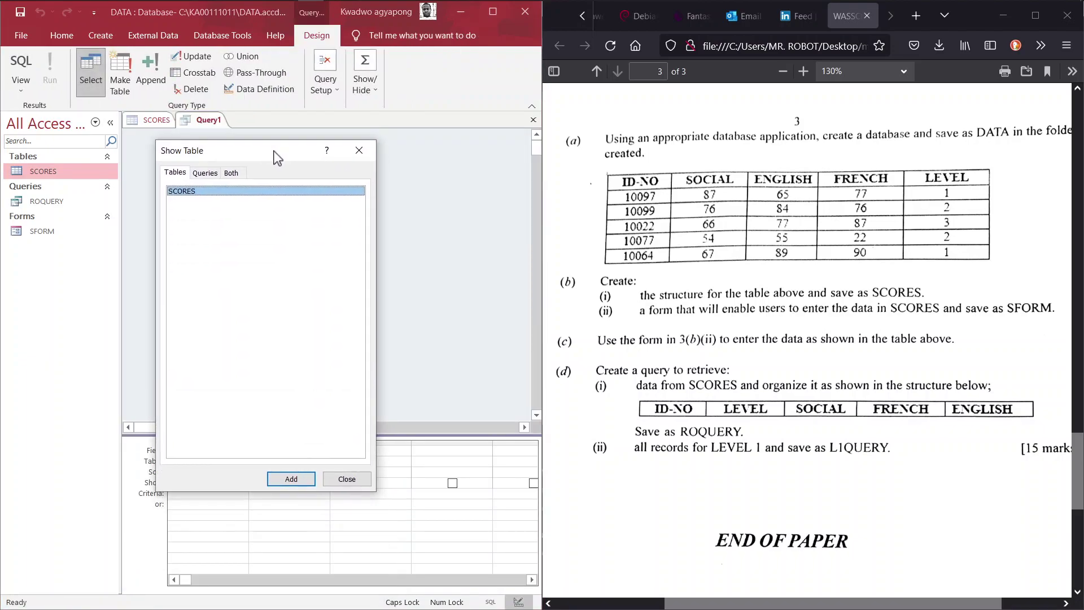
{"action": "left_click", "coordinate": [280, 480]}
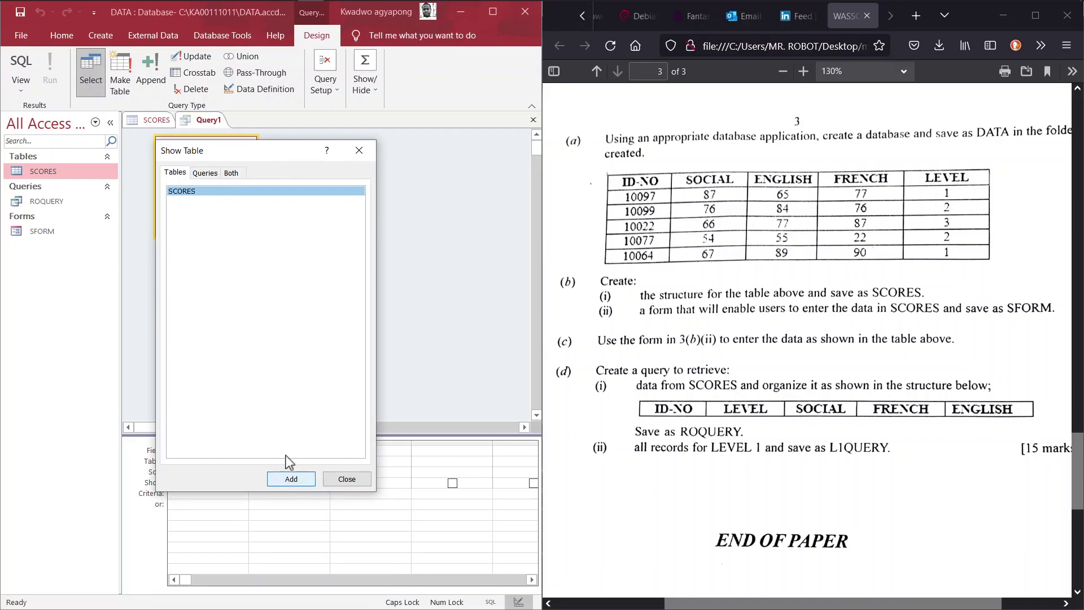
{"action": "left_click", "coordinate": [298, 480]}
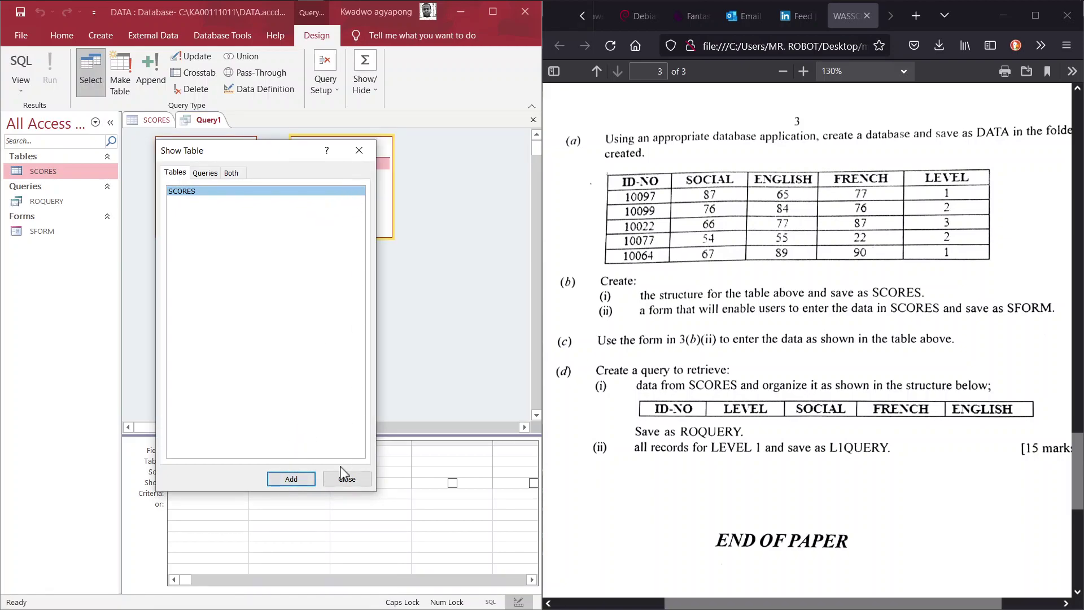
{"action": "left_click", "coordinate": [359, 149]}
{"action": "right_click", "coordinate": [346, 160]}
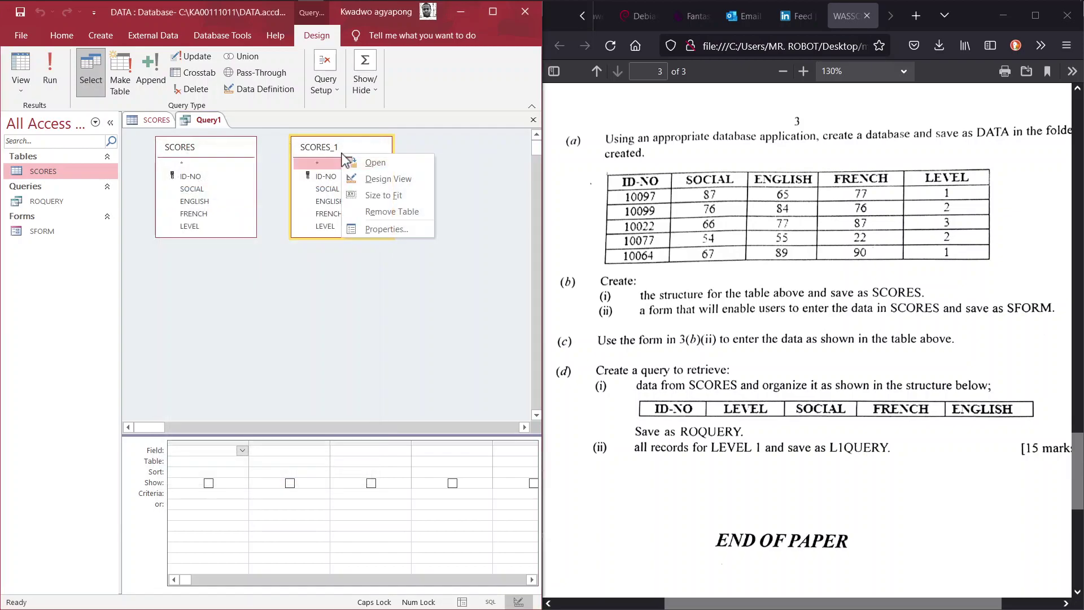
{"action": "left_click", "coordinate": [395, 215]}
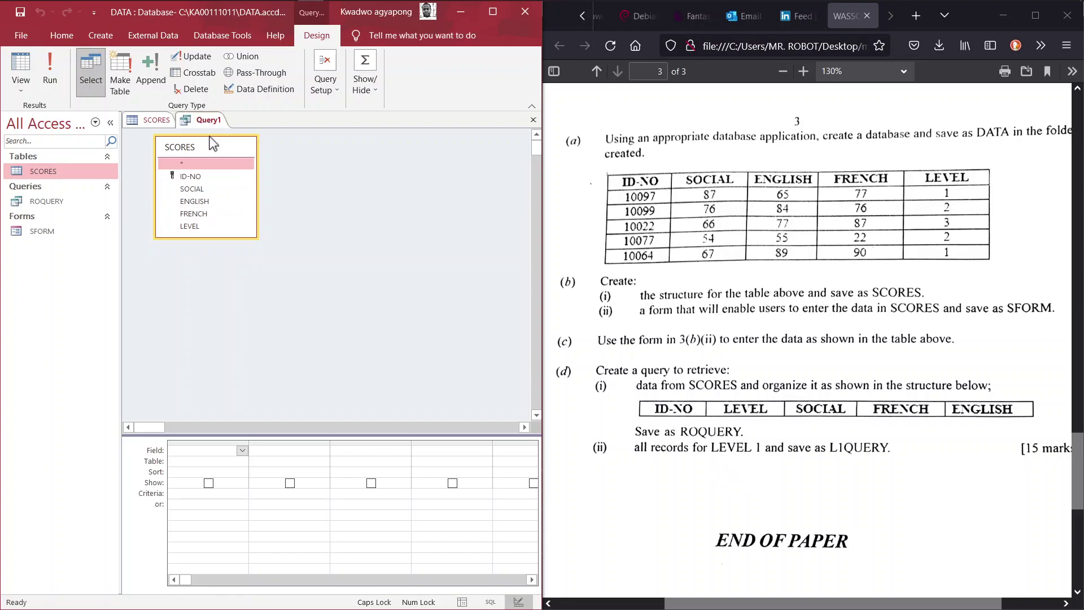
{"action": "left_click_drag", "start_coordinate": [210, 142], "coordinate": [208, 149]}
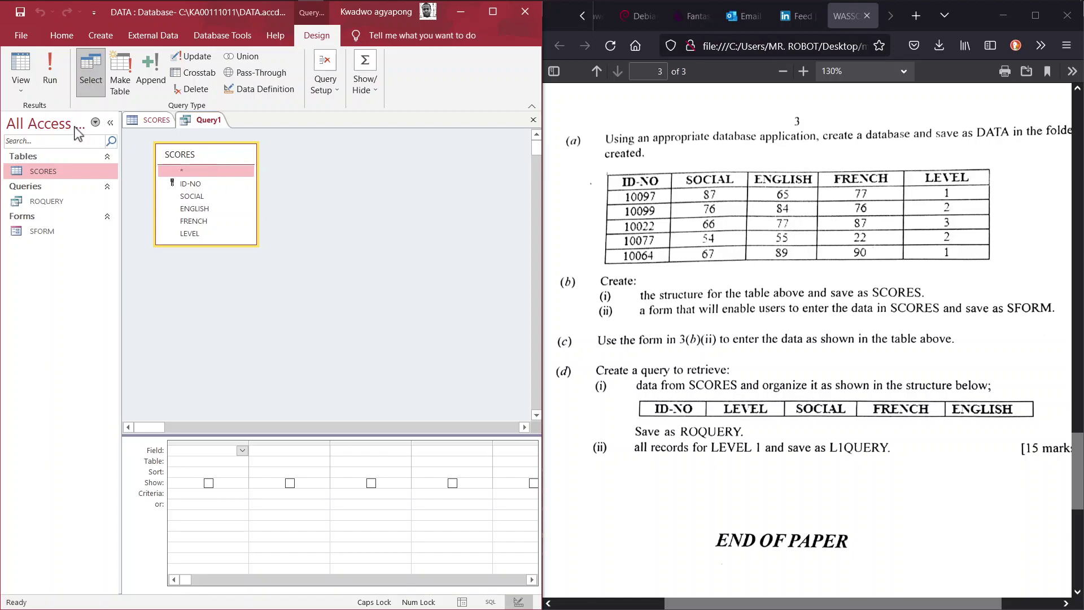
In SQL View, select SCORES.[ID-NO], LEVEL, ENGLISH, FRENCH and SOCIAL in that order
{"action": "left_click", "coordinate": [17, 85]}
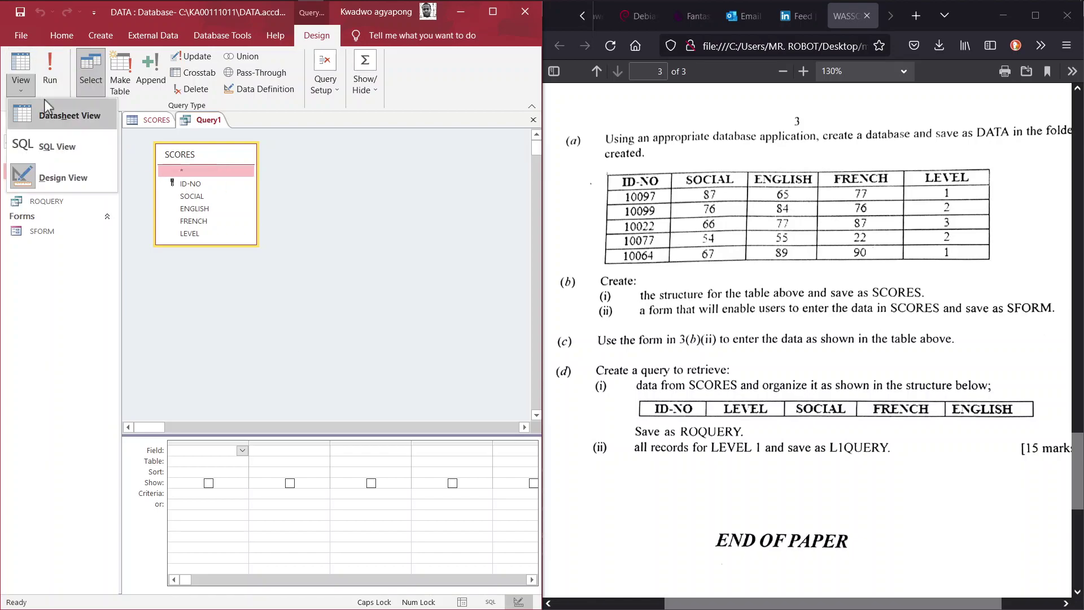
{"action": "left_click", "coordinate": [53, 142]}
{"action": "left_click", "coordinate": [125, 153]}
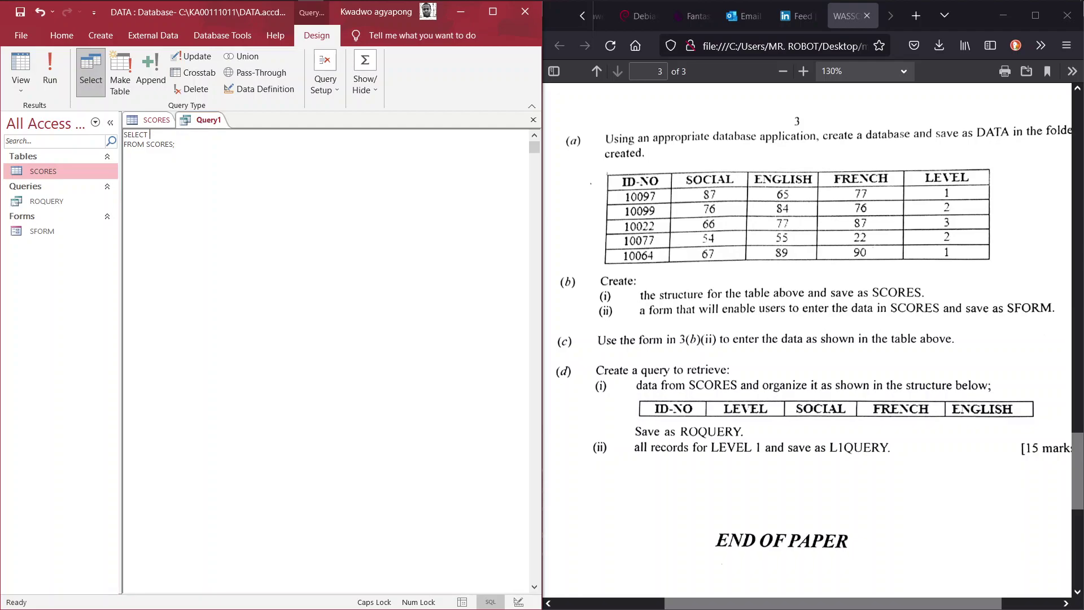
{"action": "type", "text": "SCORES.[ID-NO"}
{"action": "type", "text": "SCORES.LEVEL, SCORES.ENGLISH"}
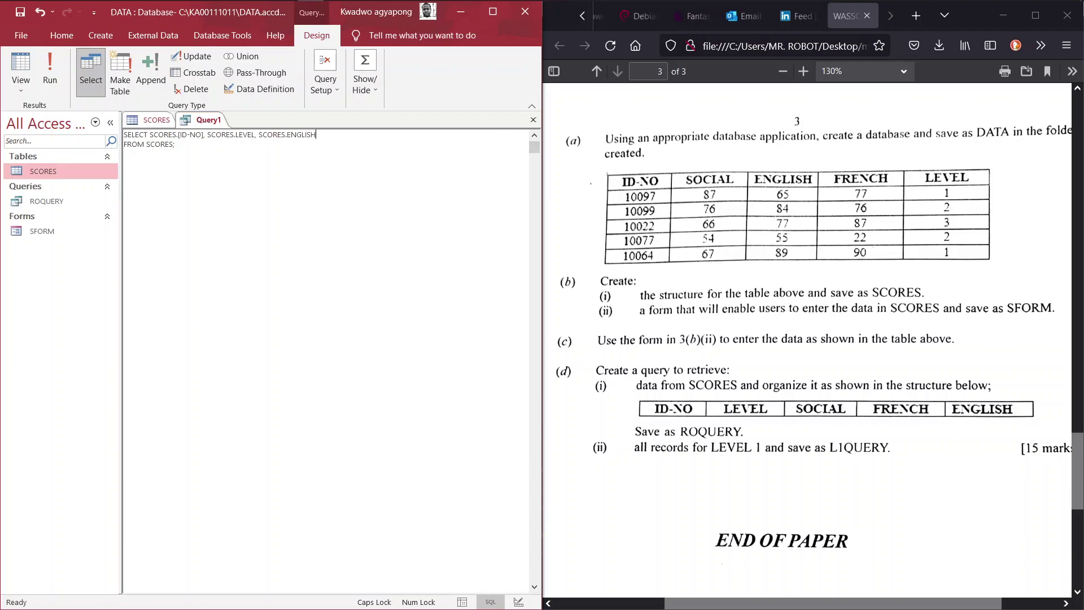
{"action": "type", "text": ", SO"}
{"action": "type", "text": "ORES"}
{"action": "type", "text": ".FRENCH"}
{"action": "type", "text": ", SCORES"}
{"action": "type", "text": ".SOCIAL"}
Add the clause WHERE ((SCORES.LEVEL)=1); to the query's SQL statement
{"action": "type", "text": "WHERE"}
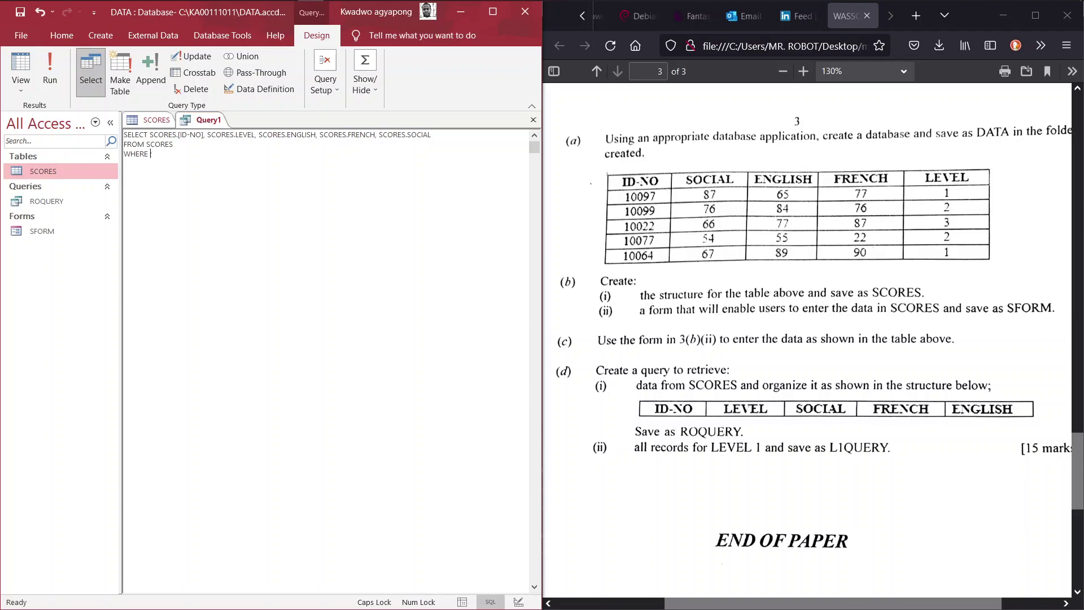
{"action": "type", "text": "C"}
{"action": "key", "text": "BackSpace"}
{"action": "type", "text": "SCORE"}
{"action": "type", "text": "S.LEVE"}
{"action": "type", "text": "L=1"}
{"action": "type", "text": ")"}
{"action": "type", "text": "("}
{"action": "type", "text": "("}
{"action": "type", "text": ");"}
Run the query to show records 10097 and 10064, then save it as L1QUERY
{"action": "left_click", "coordinate": [49, 78]}
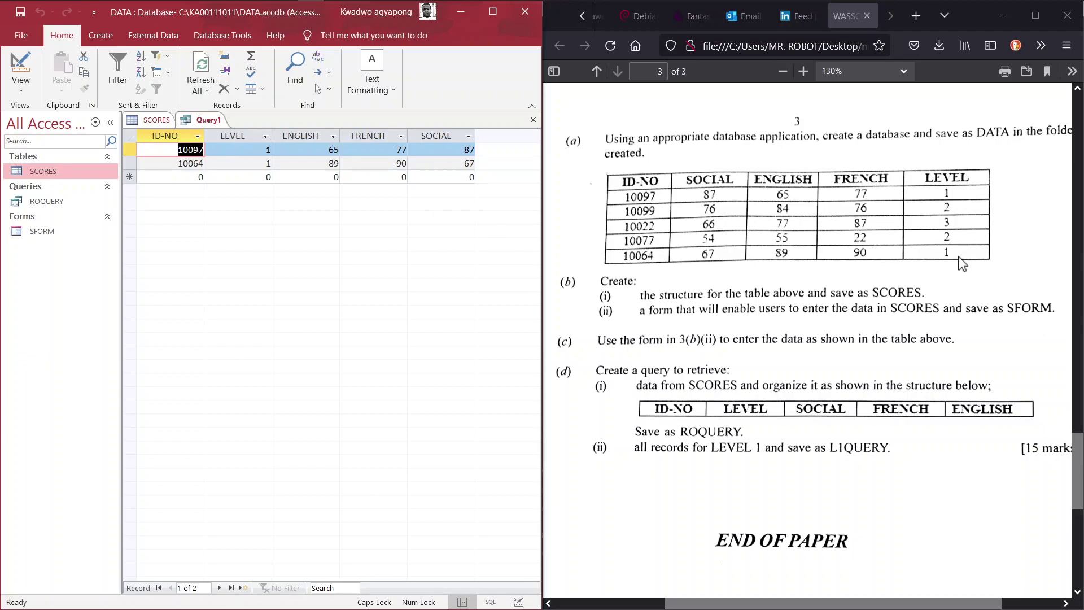
{"action": "right_click", "coordinate": [201, 121]}
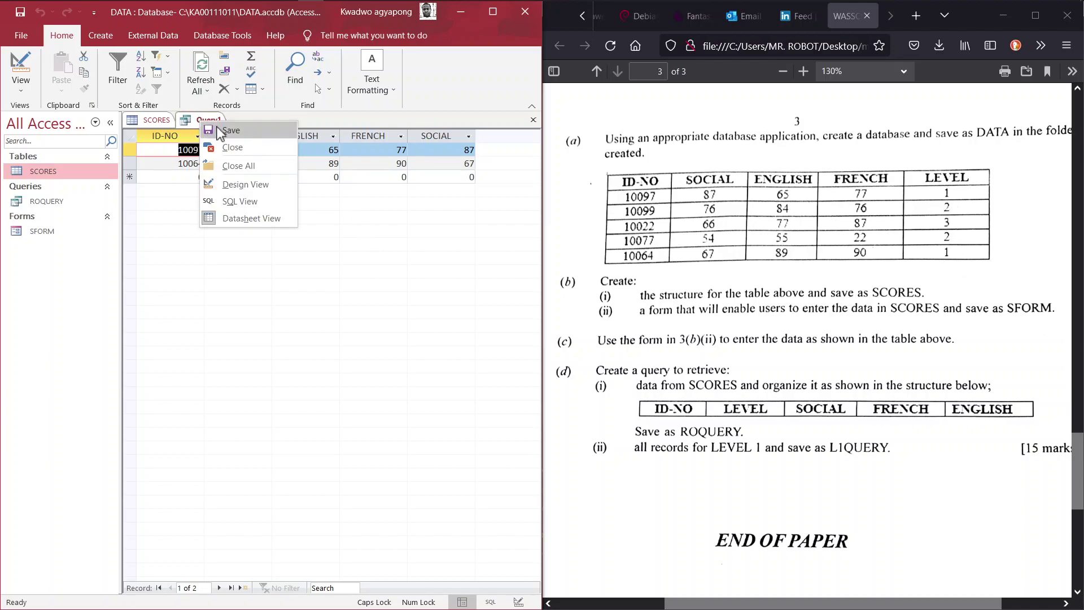
{"action": "left_click", "coordinate": [218, 131]}
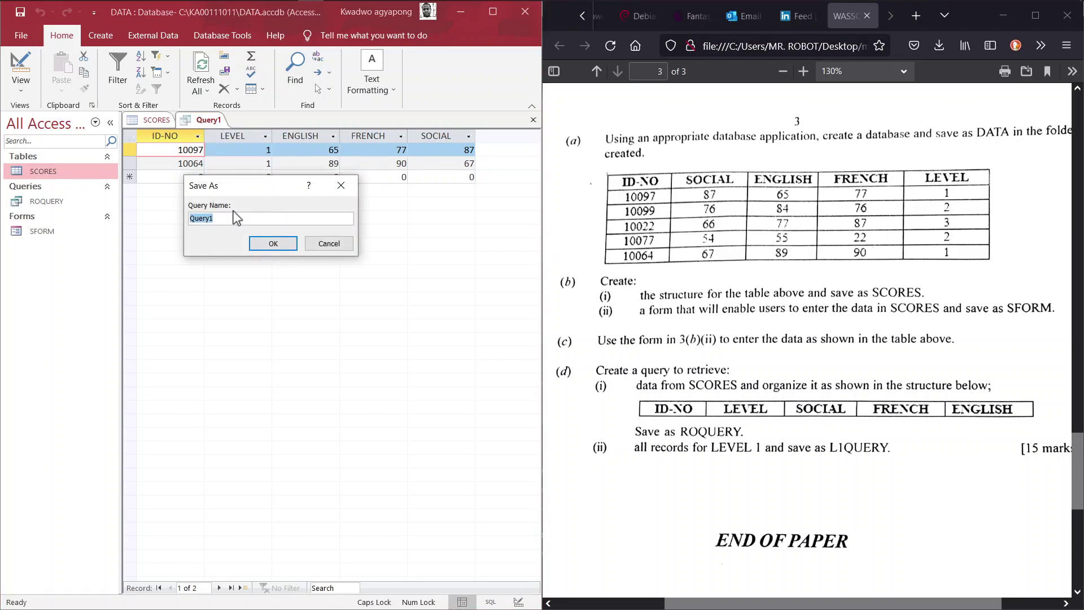
{"action": "type", "text": "L1QUERY"}
{"action": "key", "text": "Return"}
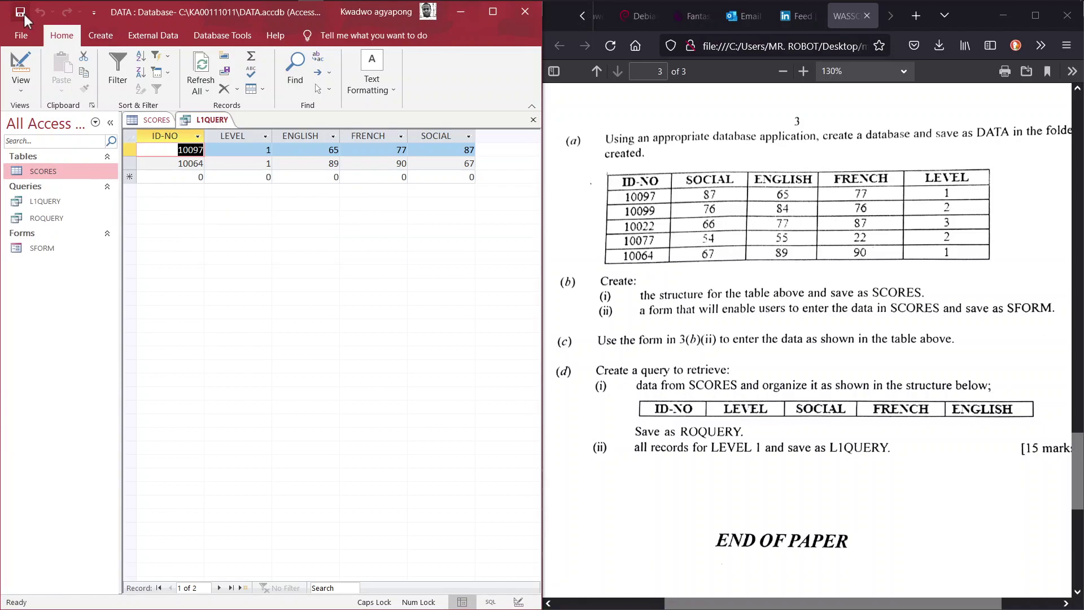
{"action": "left_click", "coordinate": [525, 11]}
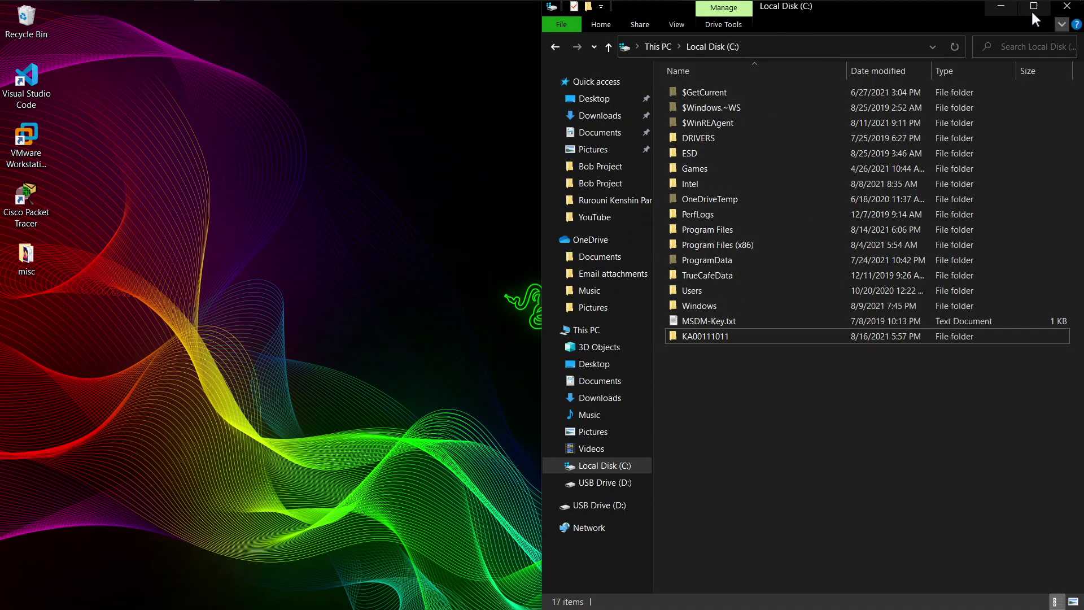
{"action": "left_click", "coordinate": [1042, 9]}
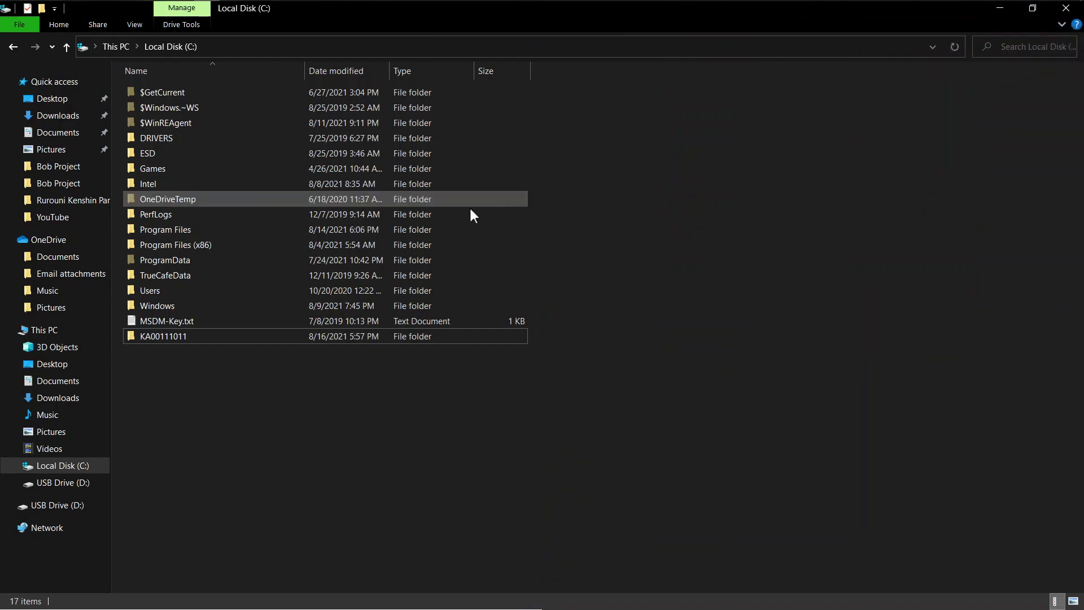
{"action": "double_click", "coordinate": [177, 333]}
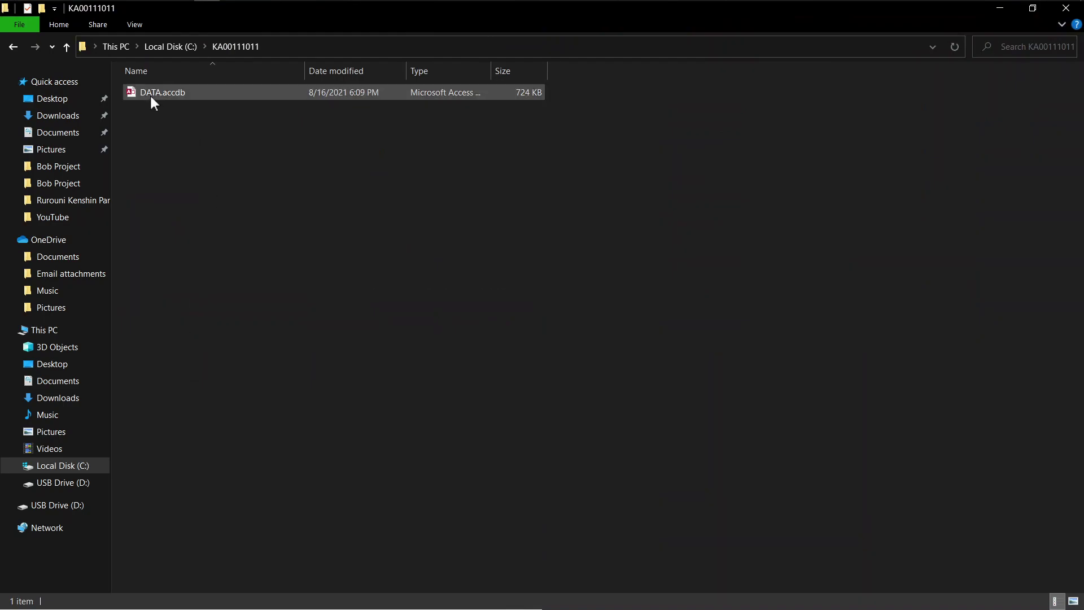
{"action": "double_click", "coordinate": [151, 96]}
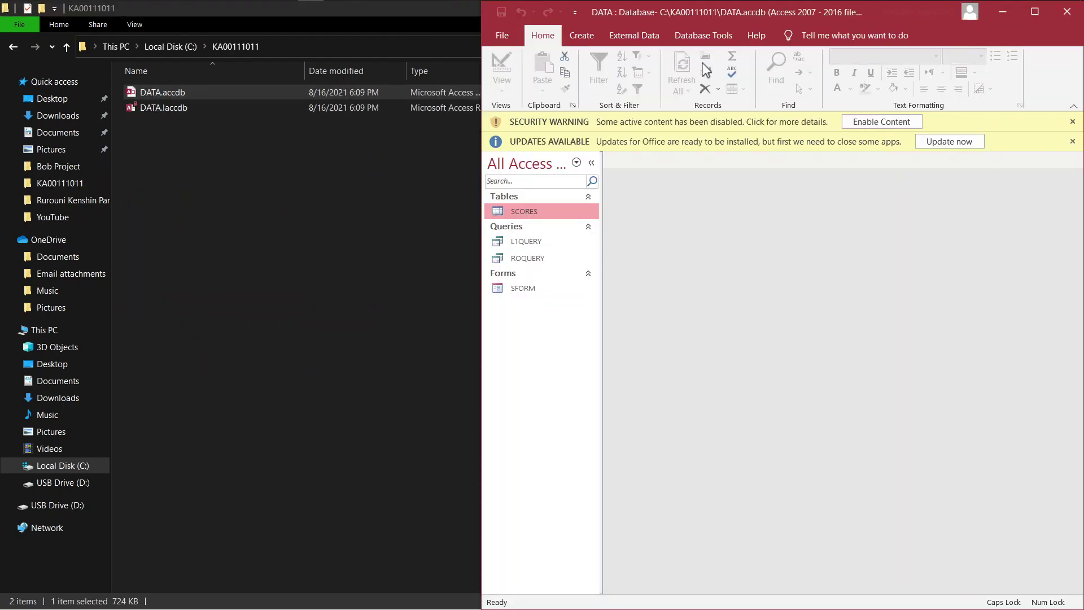
Maximize Access, enable content, open SCORES, L1QUERY, ROQUERY and SFORM, then return to L1QUERY
{"action": "double_click", "coordinate": [764, 16]}
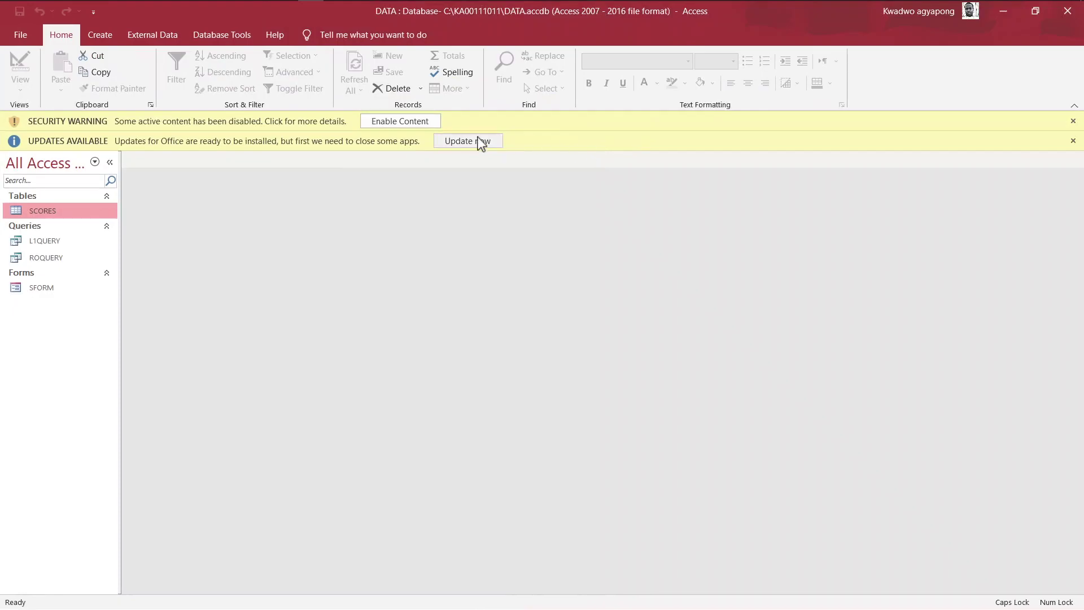
{"action": "left_click", "coordinate": [404, 123]}
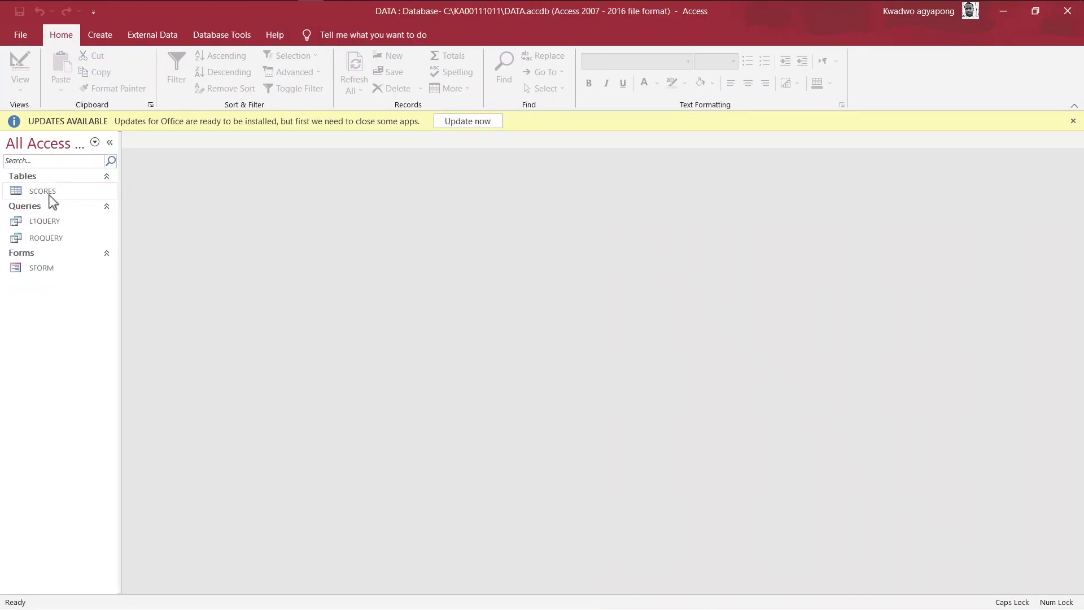
{"action": "double_click", "coordinate": [49, 192]}
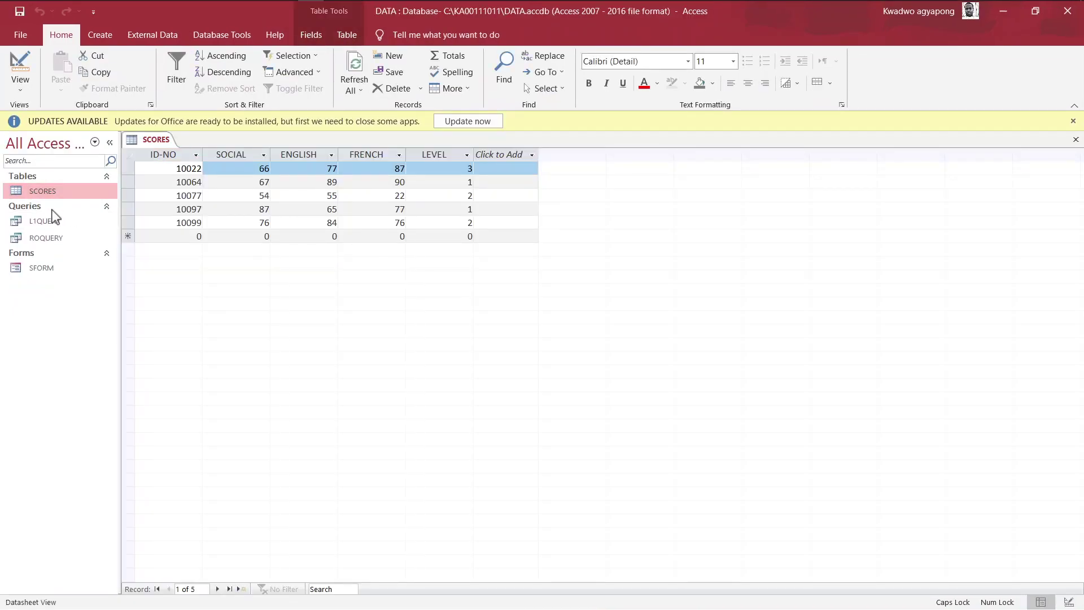
{"action": "double_click", "coordinate": [52, 220]}
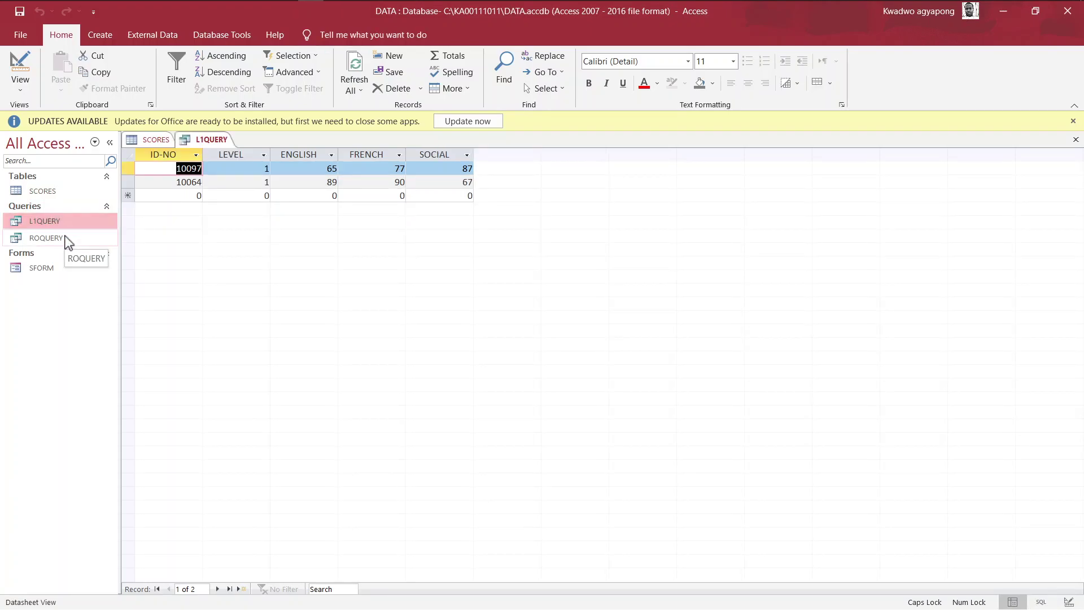
{"action": "double_click", "coordinate": [67, 240]}
{"action": "double_click", "coordinate": [55, 266]}
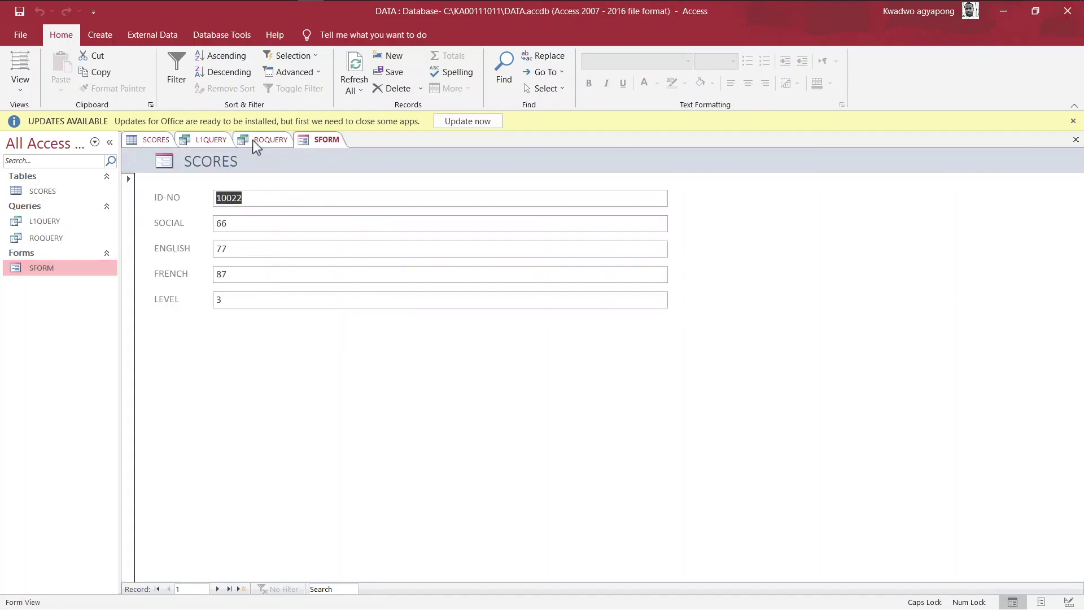
{"action": "left_click", "coordinate": [210, 140]}
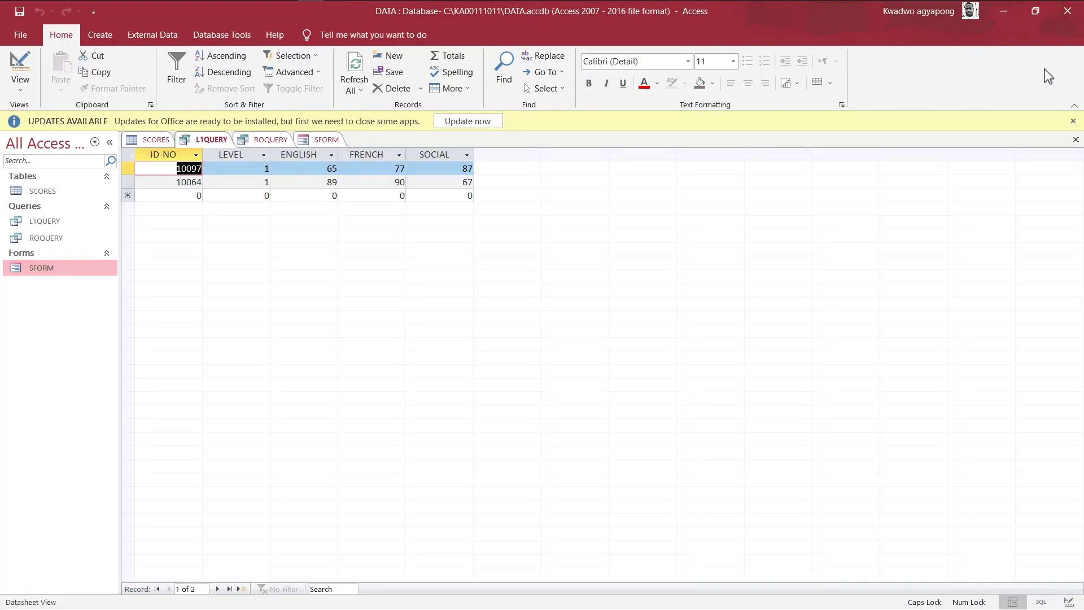
Close Access and then File Explorer, leaving only the Windows desktop
{"action": "left_click", "coordinate": [1066, 10]}
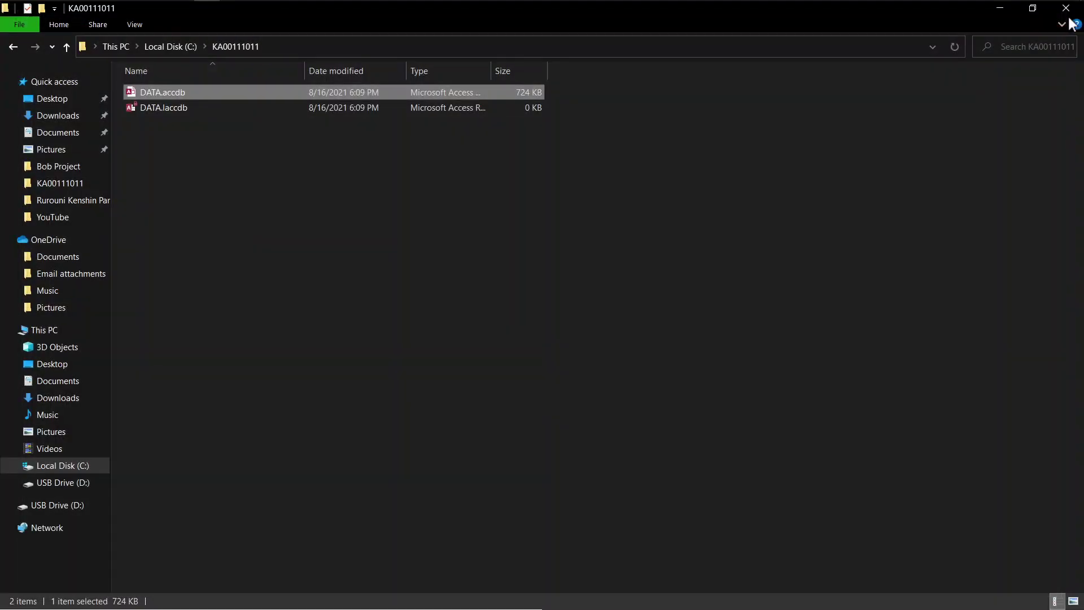
{"action": "left_click", "coordinate": [1066, 8]}
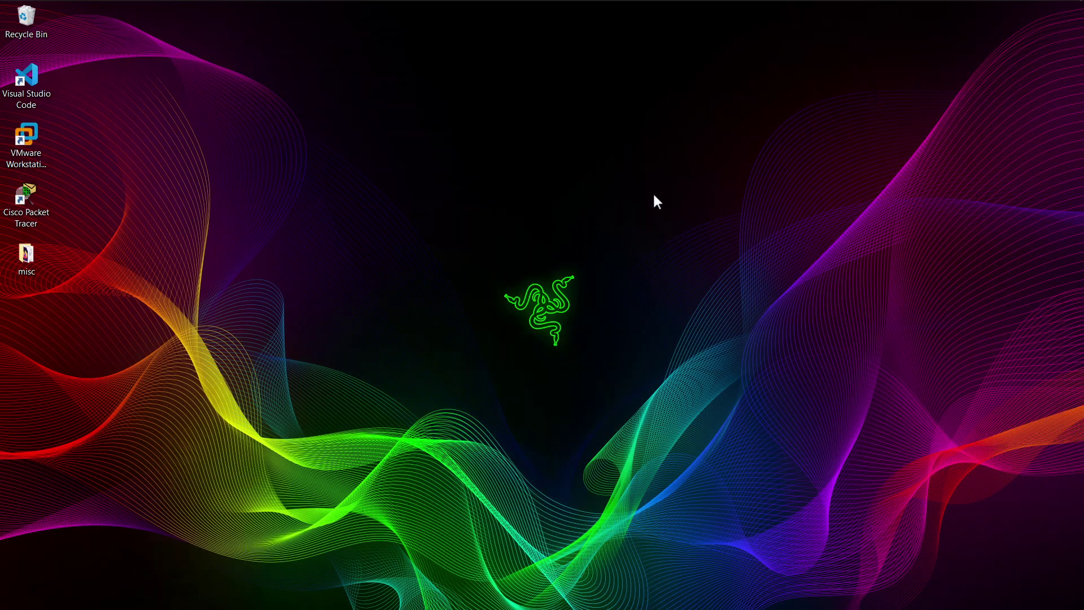